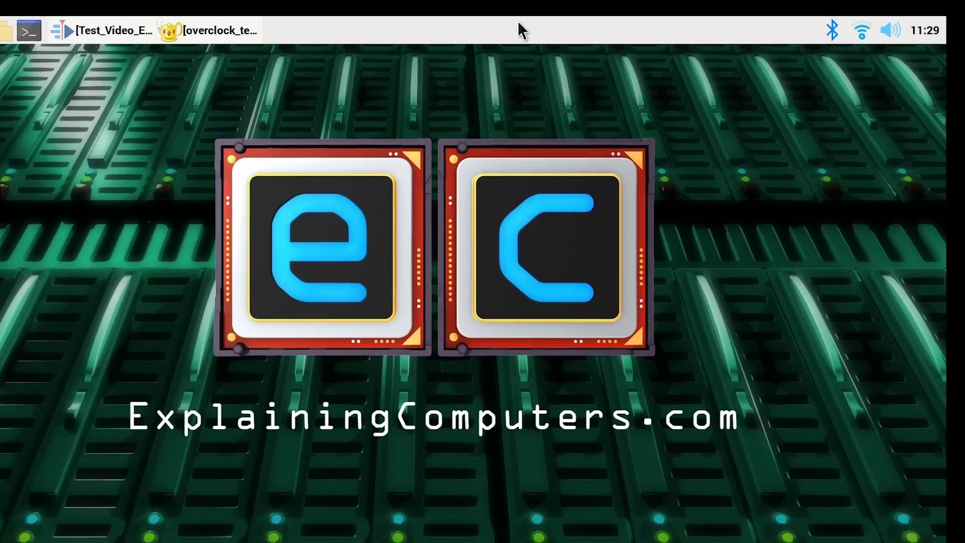
- Open the taskbar's Panel Applets settings and add the CPUFreq frontend applet
{"action": "right_click", "coordinate": [563, 5]}
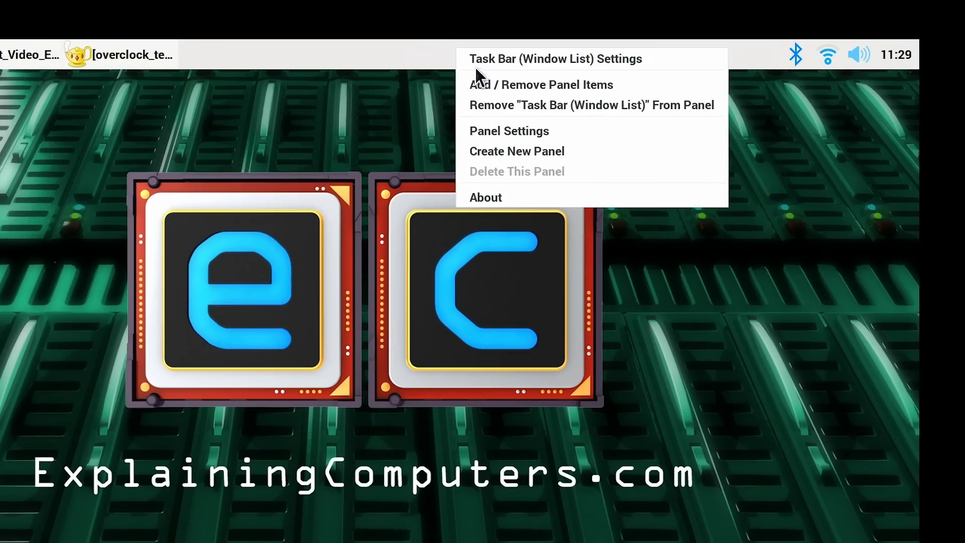
{"action": "left_click", "coordinate": [483, 85]}
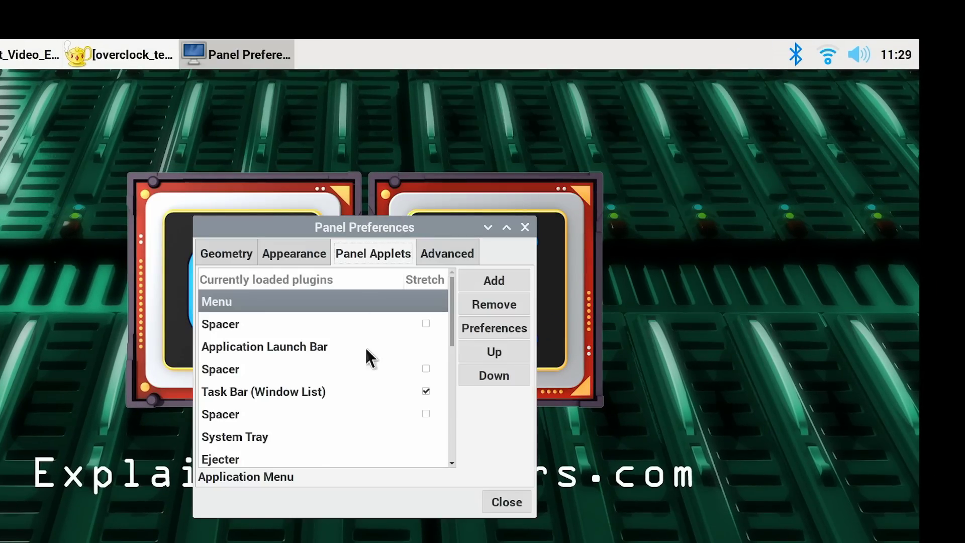
{"action": "left_click", "coordinate": [488, 279]}
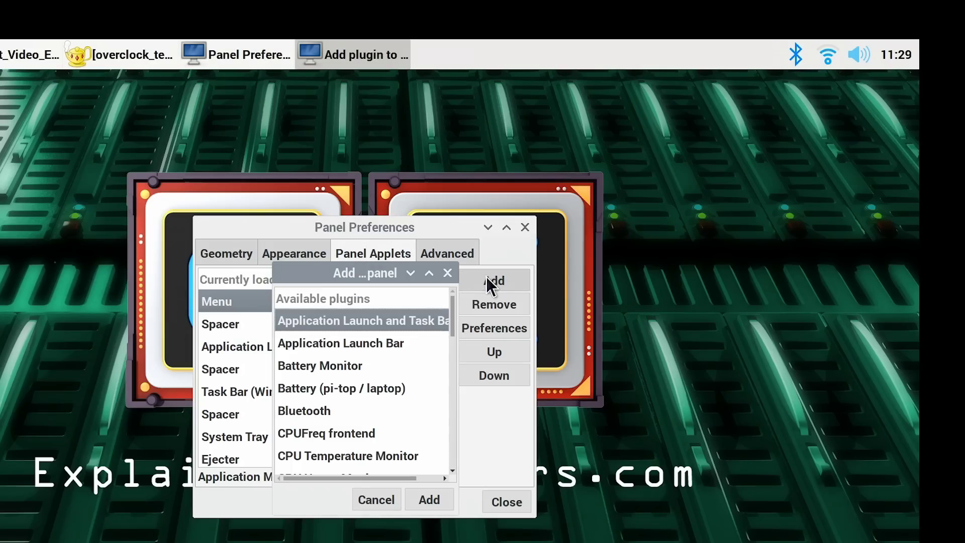
{"action": "left_click_drag", "start_coordinate": [455, 315], "coordinate": [445, 334]}
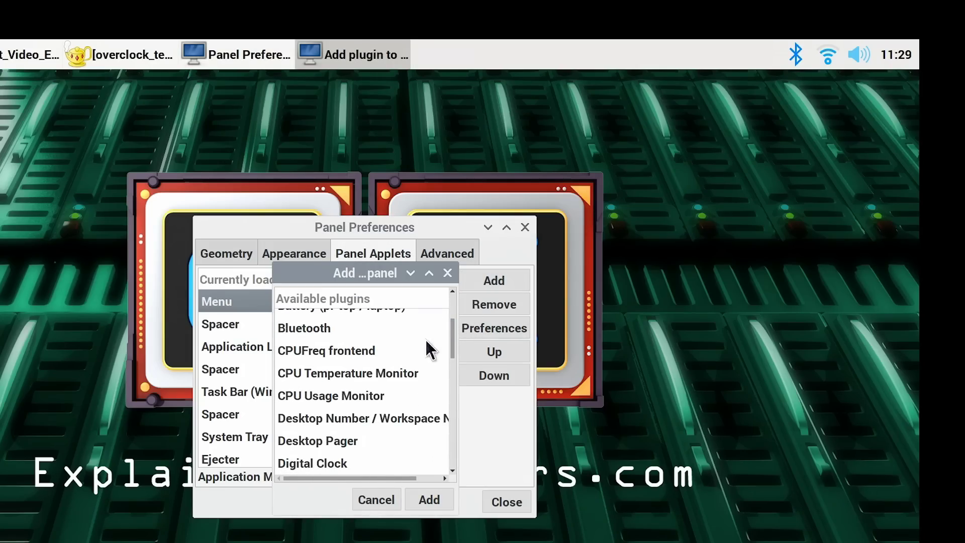
{"action": "left_click", "coordinate": [316, 352]}
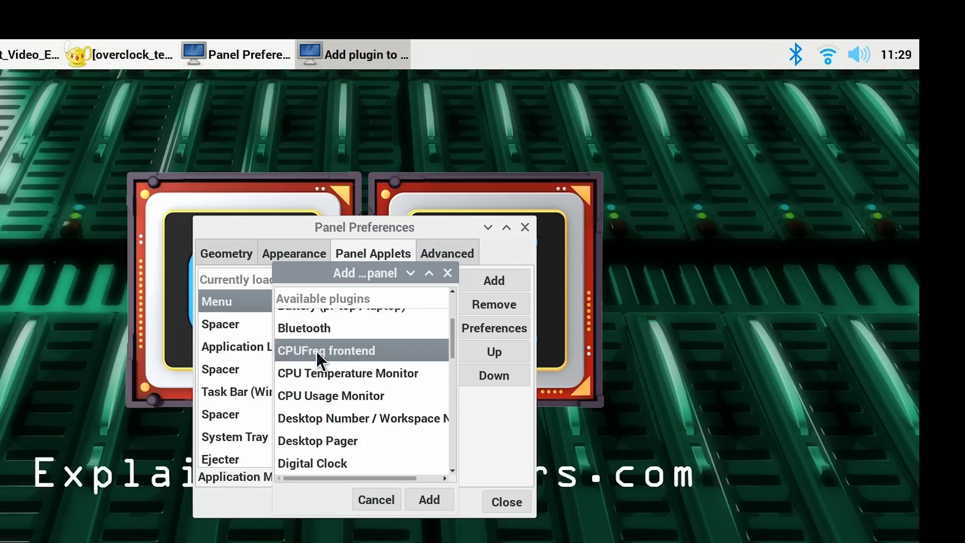
{"action": "left_click", "coordinate": [423, 500]}
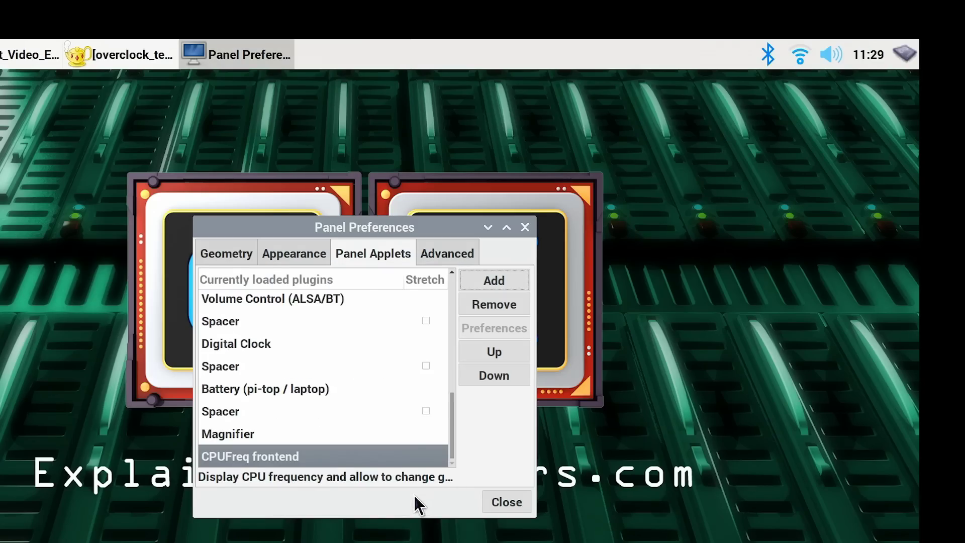
- Add the CPU Temperature Monitor and CPU Usage Monitor applets to the panel
{"action": "left_click", "coordinate": [501, 280]}
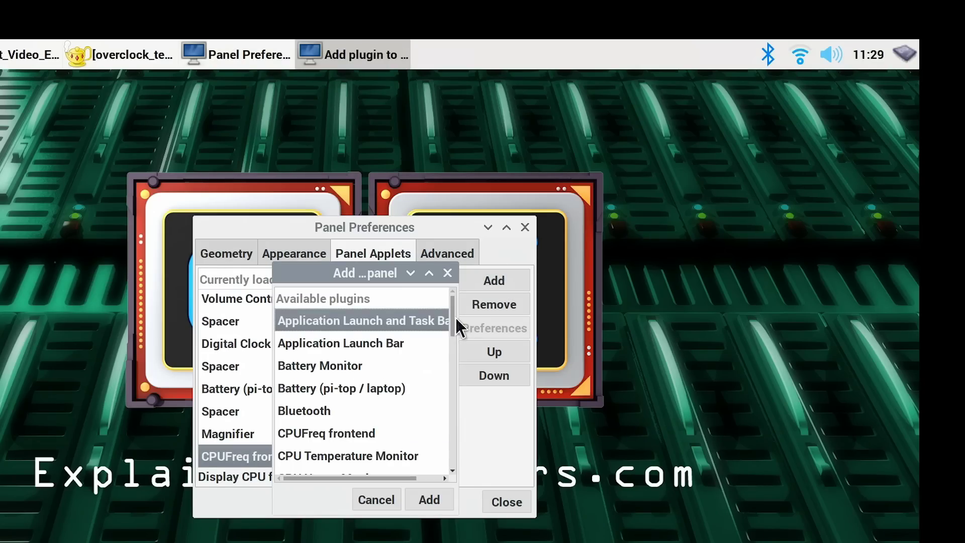
{"action": "left_click_drag", "start_coordinate": [452, 317], "coordinate": [451, 324]}
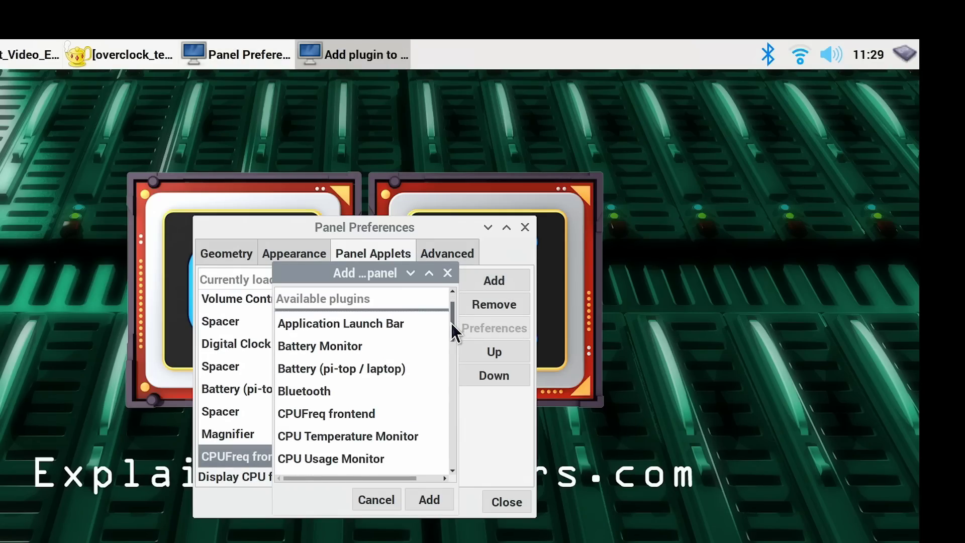
{"action": "left_click", "coordinate": [297, 436]}
{"action": "left_click", "coordinate": [418, 495]}
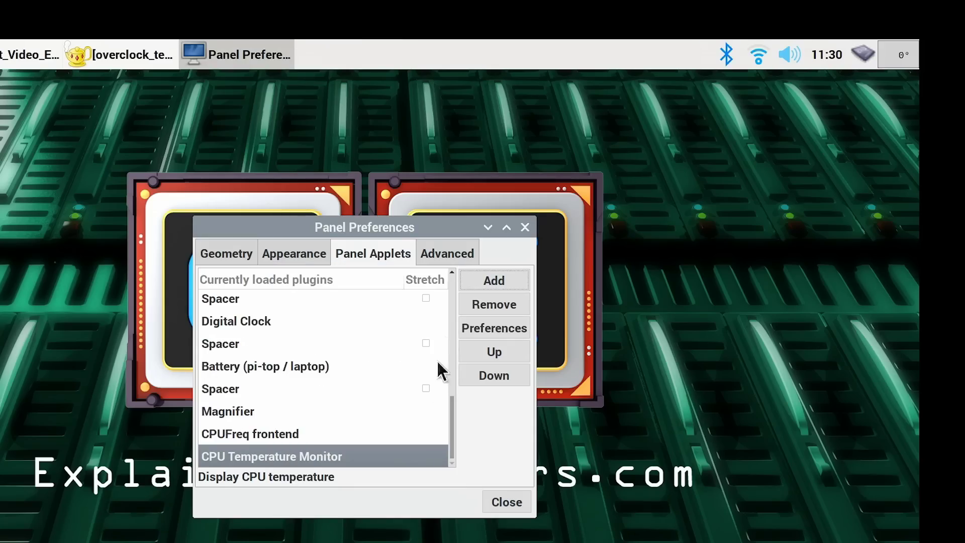
{"action": "left_click", "coordinate": [487, 282]}
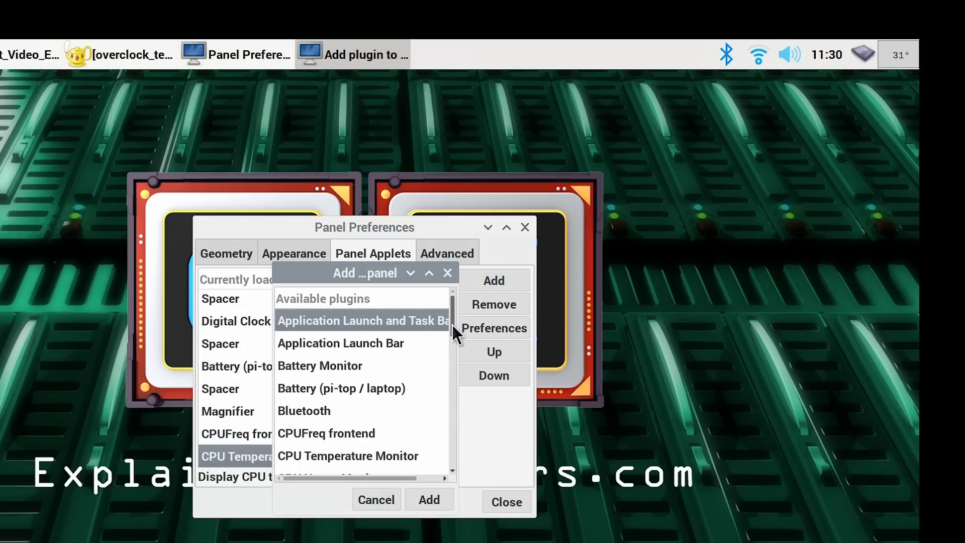
{"action": "left_click_drag", "start_coordinate": [451, 323], "coordinate": [453, 337]}
{"action": "left_click", "coordinate": [350, 427]}
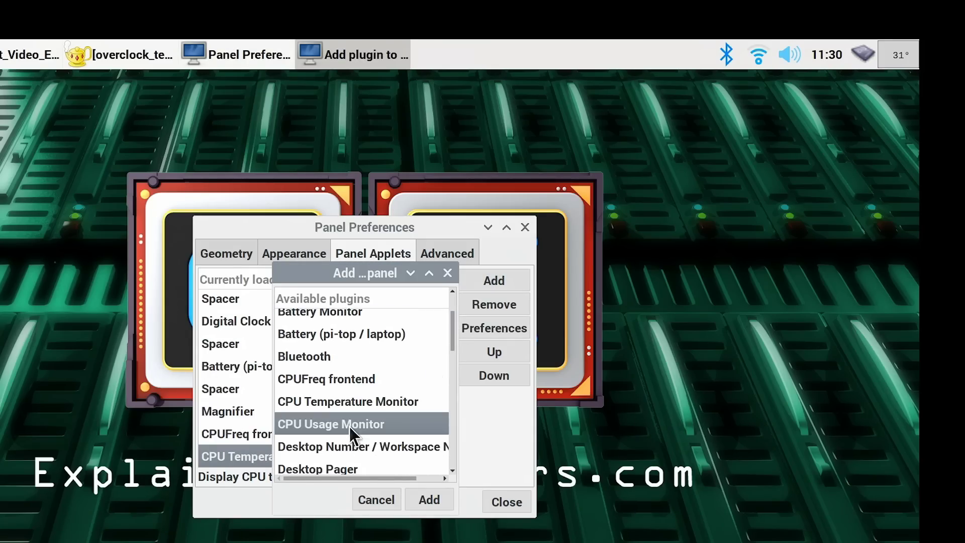
{"action": "left_click", "coordinate": [435, 499]}
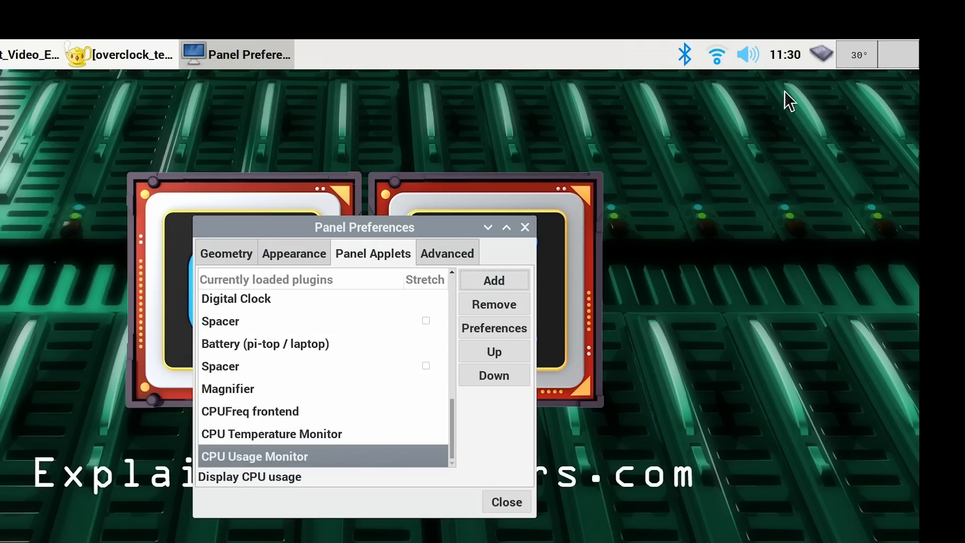
- Move the CPUFreq frontend applet seven places earlier in the panel list
{"action": "left_click", "coordinate": [257, 412]}
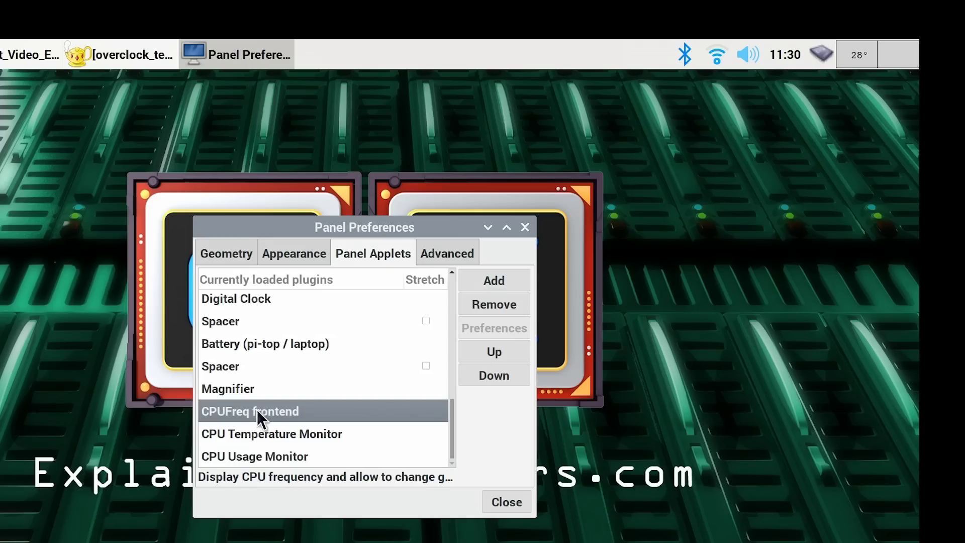
{"action": "left_click", "coordinate": [489, 352]}
{"action": "left_click", "coordinate": [489, 352]}
{"action": "left_click", "coordinate": [488, 352]}
{"action": "left_click", "coordinate": [488, 351]}
{"action": "left_click", "coordinate": [487, 352]}
{"action": "left_click", "coordinate": [486, 351]}
{"action": "left_click", "coordinate": [486, 350]}
{"action": "left_click", "coordinate": [485, 351]}
{"action": "left_click", "coordinate": [485, 349]}
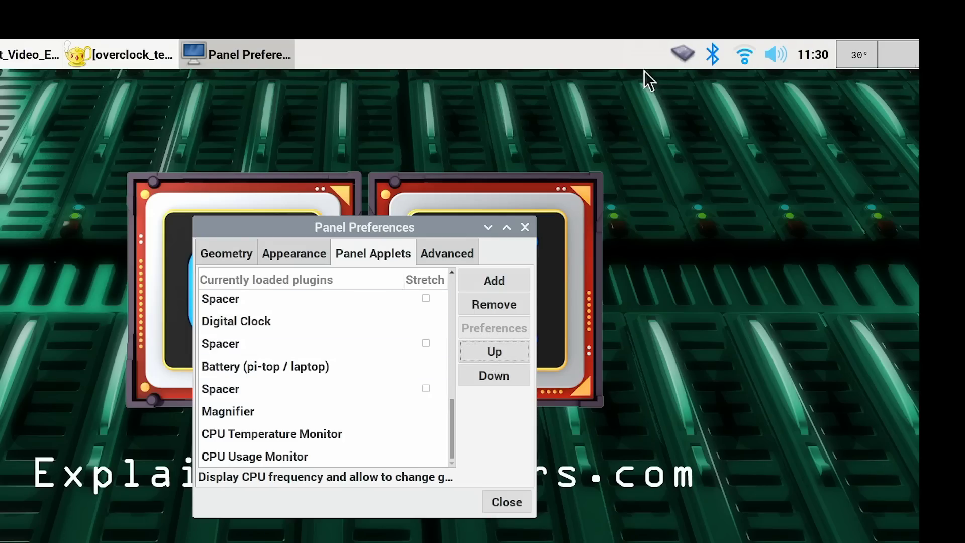
- Move the CPU Temperature and CPU Usage monitors up, usage left of temperature, and close Panel Preferences
{"action": "left_click", "coordinate": [266, 435]}
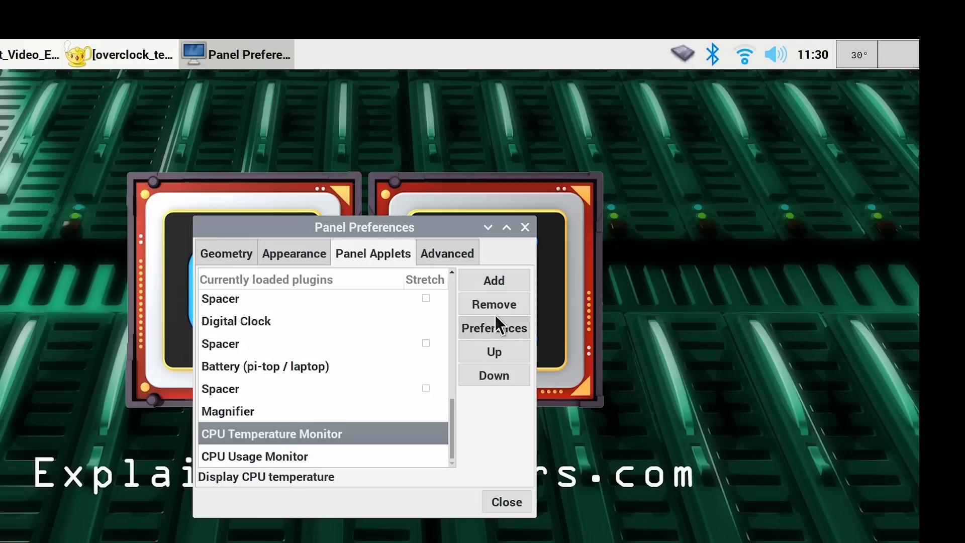
{"action": "left_click", "coordinate": [487, 350]}
{"action": "left_click", "coordinate": [487, 350]}
{"action": "left_click", "coordinate": [487, 350]}
{"action": "left_click", "coordinate": [487, 349]}
{"action": "left_click", "coordinate": [487, 350]}
{"action": "left_click", "coordinate": [487, 349]}
{"action": "left_click", "coordinate": [487, 350]}
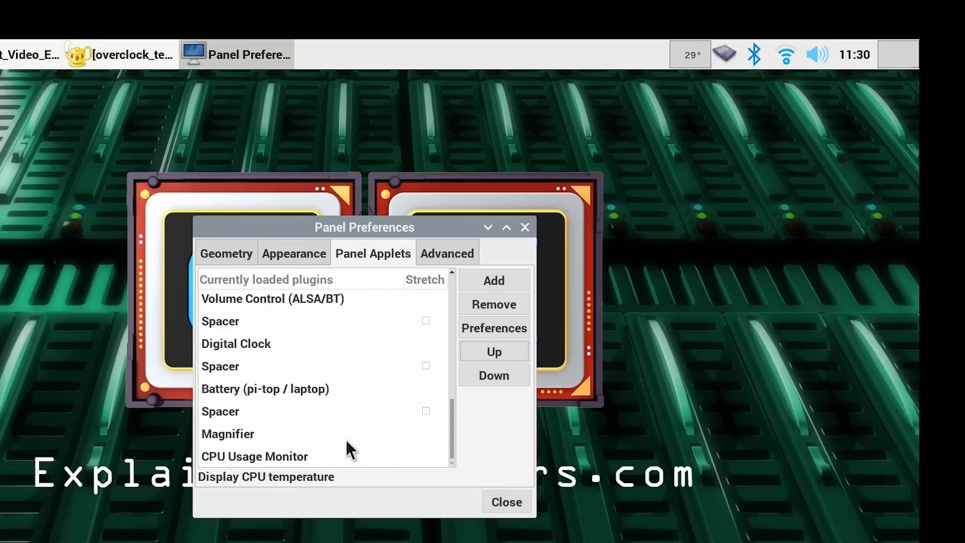
{"action": "left_click", "coordinate": [304, 454]}
{"action": "left_click", "coordinate": [489, 350]}
{"action": "left_click", "coordinate": [490, 350]}
{"action": "left_click", "coordinate": [489, 350]}
{"action": "left_click", "coordinate": [489, 349]}
{"action": "left_click", "coordinate": [490, 349]}
{"action": "left_click", "coordinate": [489, 350]}
{"action": "left_click", "coordinate": [490, 350]}
{"action": "left_click", "coordinate": [489, 349]}
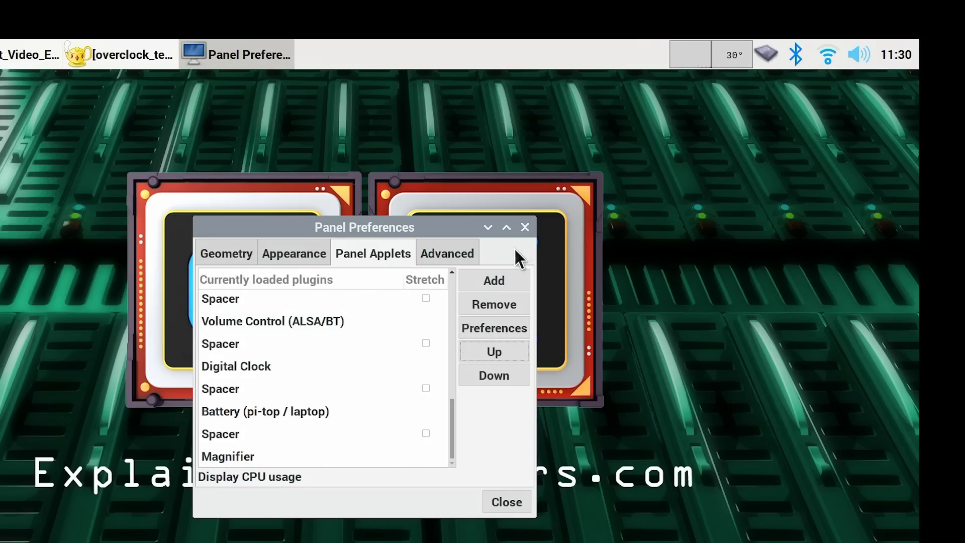
{"action": "left_click", "coordinate": [525, 227]}
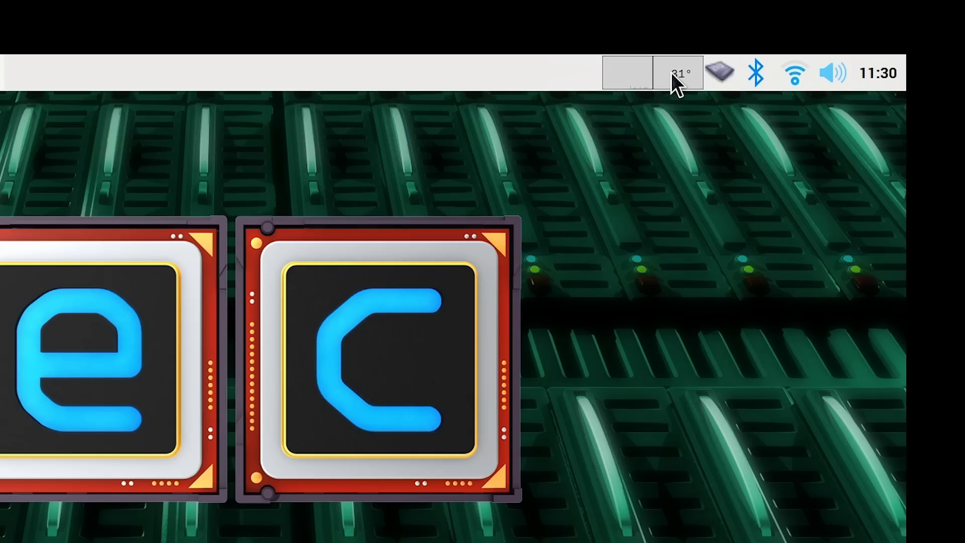
- Read the current CPU frequency from the CPUFreq tray icon
{"action": "mouse_move", "coordinate": [725, 68]}
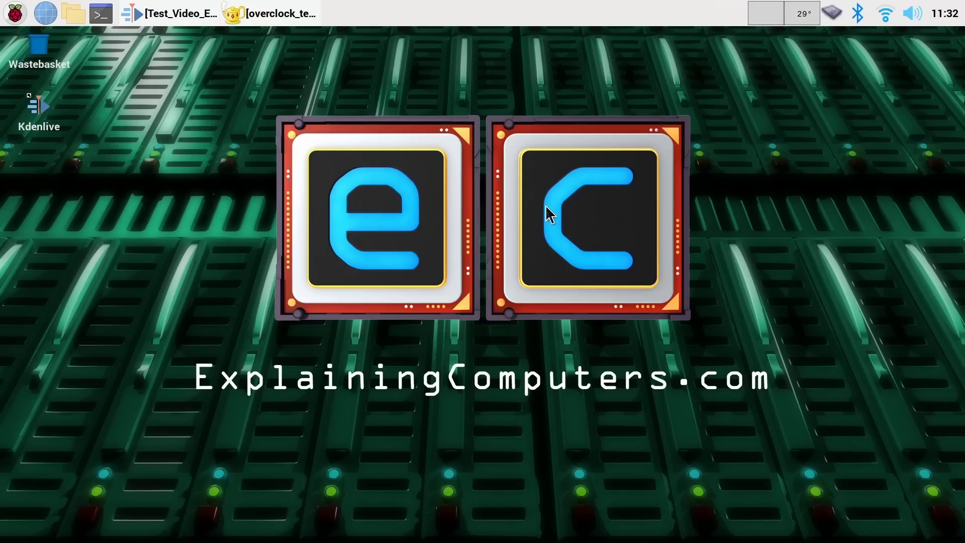
- Restore the Test_Video_Edit_AA Kdenlive window and briefly preview the timeline
{"action": "left_click", "coordinate": [193, 15]}
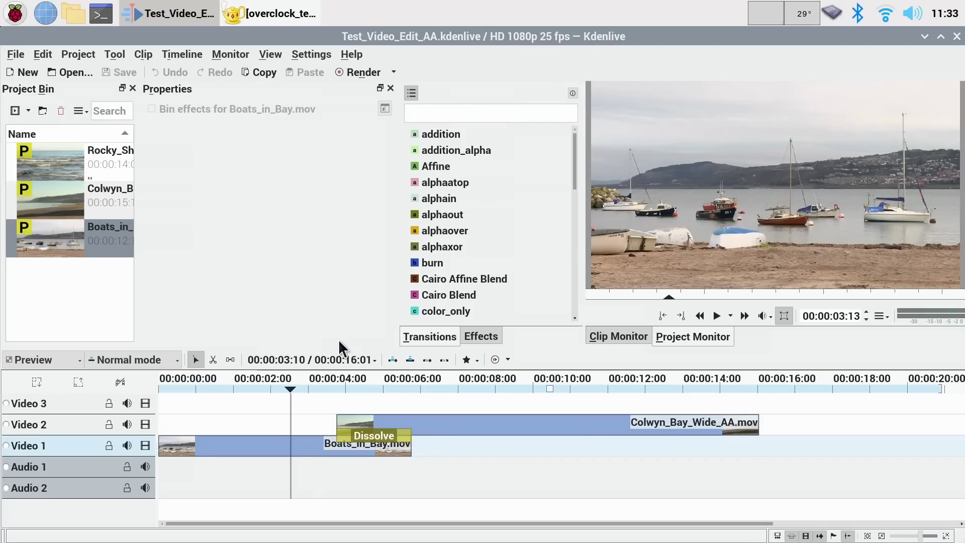
{"action": "key", "text": "space"}
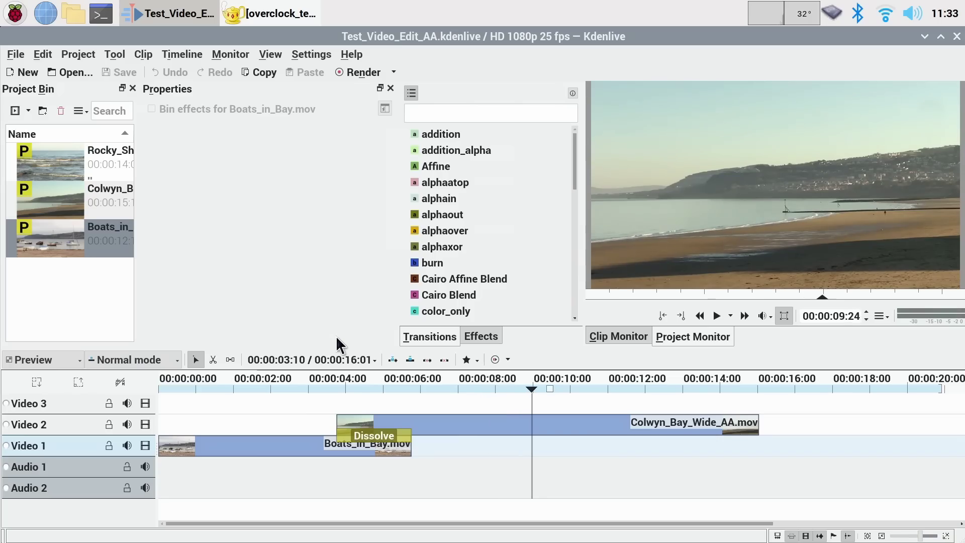
{"action": "key", "text": "space"}
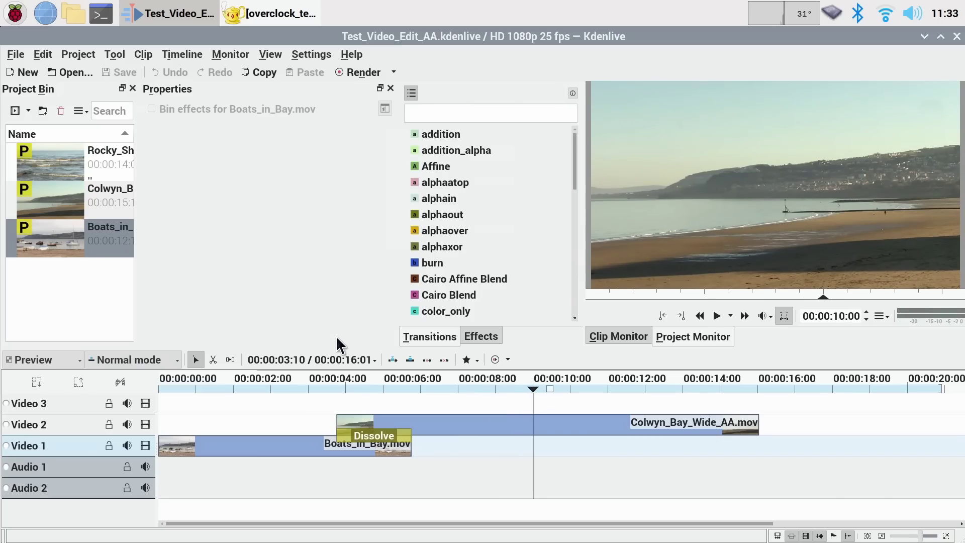
- Render Kden_Test_Render.mp4 with the saved render script, closing the dialog after 00:03:45
{"action": "left_click", "coordinate": [353, 65]}
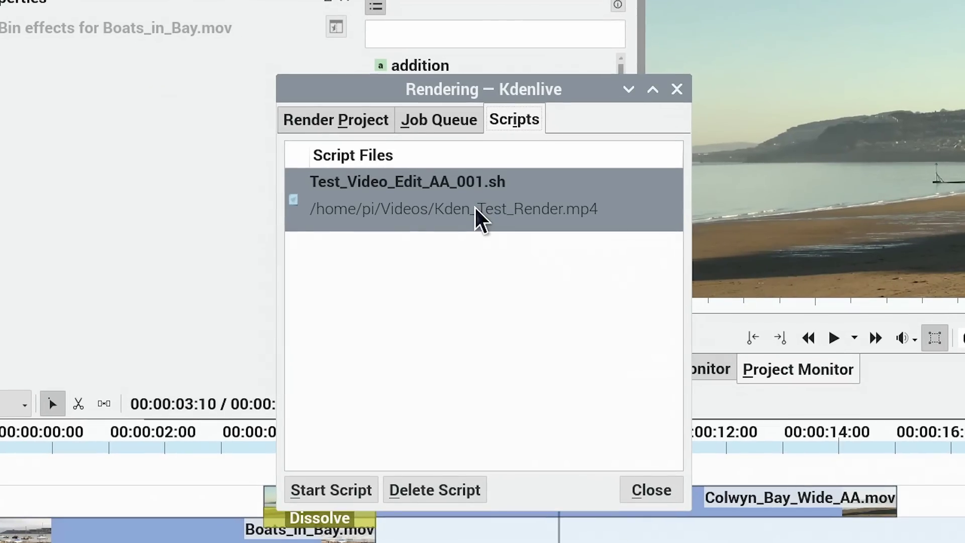
{"action": "left_click", "coordinate": [309, 480]}
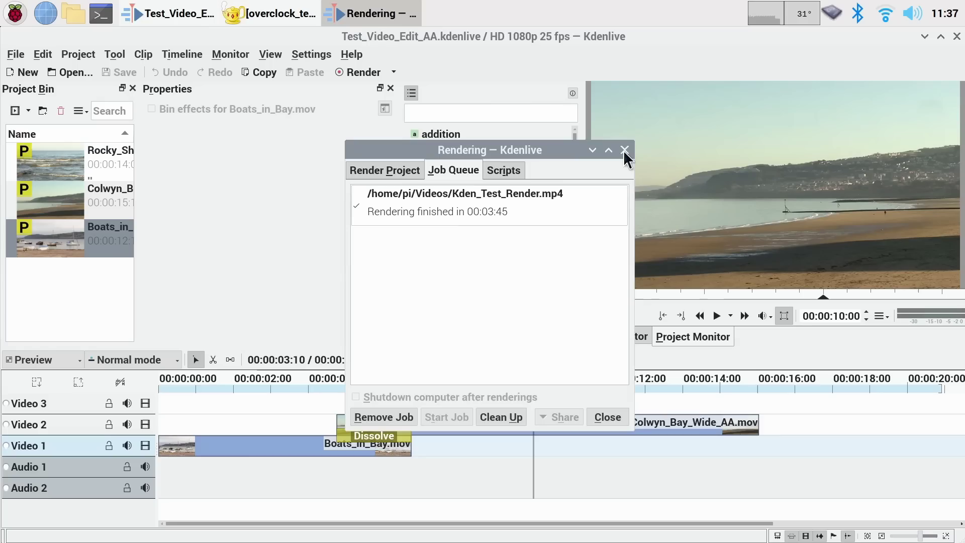
{"action": "left_click", "coordinate": [654, 125]}
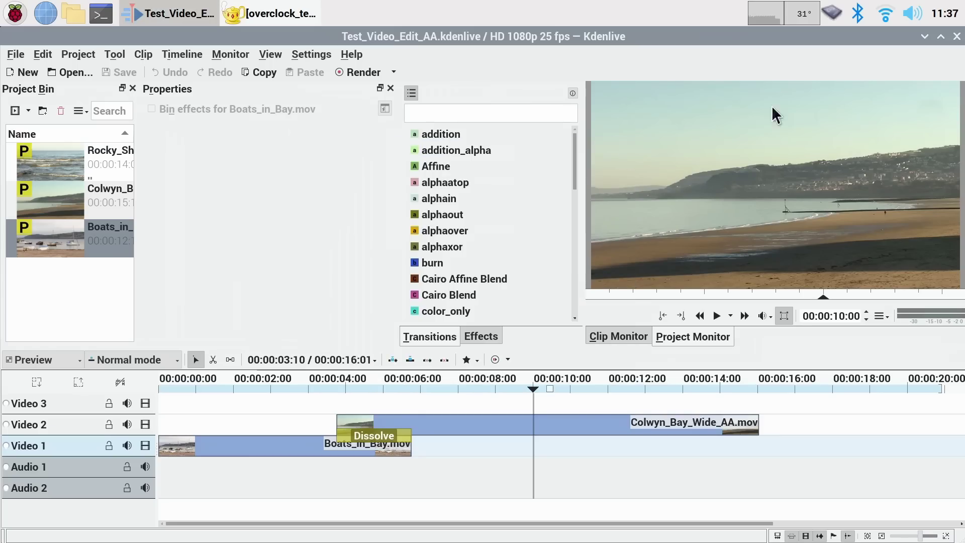
- Close Kdenlive, bring the overclock_test.sh Geany window forward, and dismiss the applications menu
{"action": "left_click", "coordinate": [957, 38]}
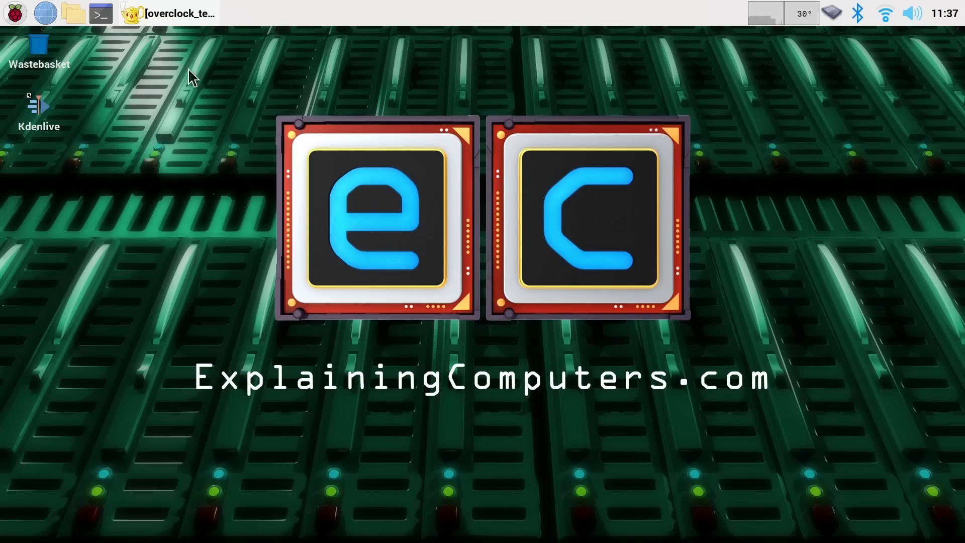
{"action": "left_click", "coordinate": [180, 18]}
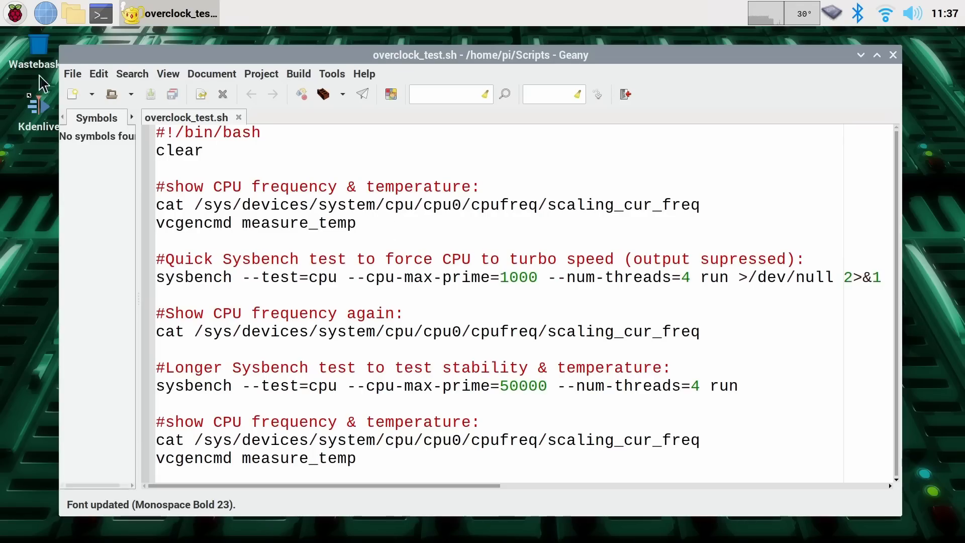
{"action": "left_click", "coordinate": [16, 14]}
{"action": "mouse_move", "coordinate": [37, 36]}
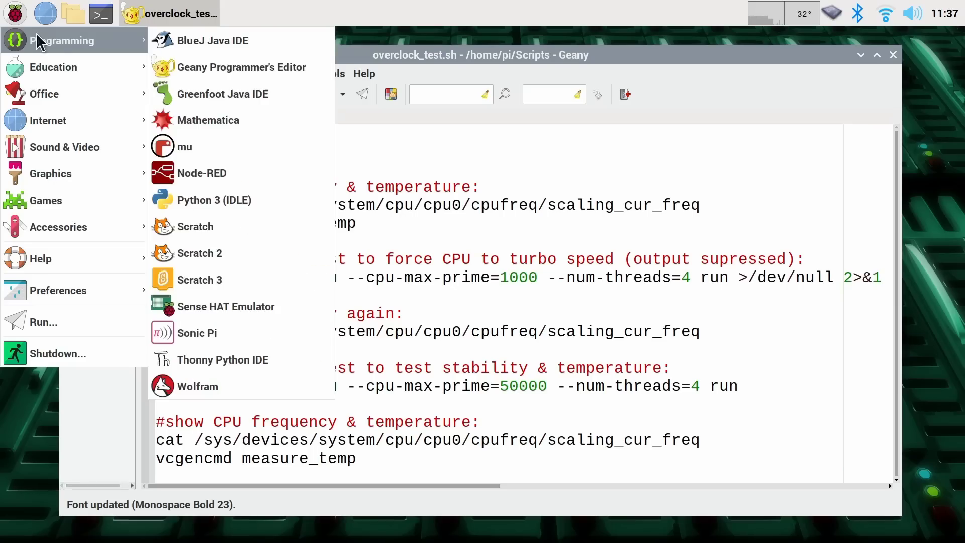
{"action": "left_click", "coordinate": [608, 53]}
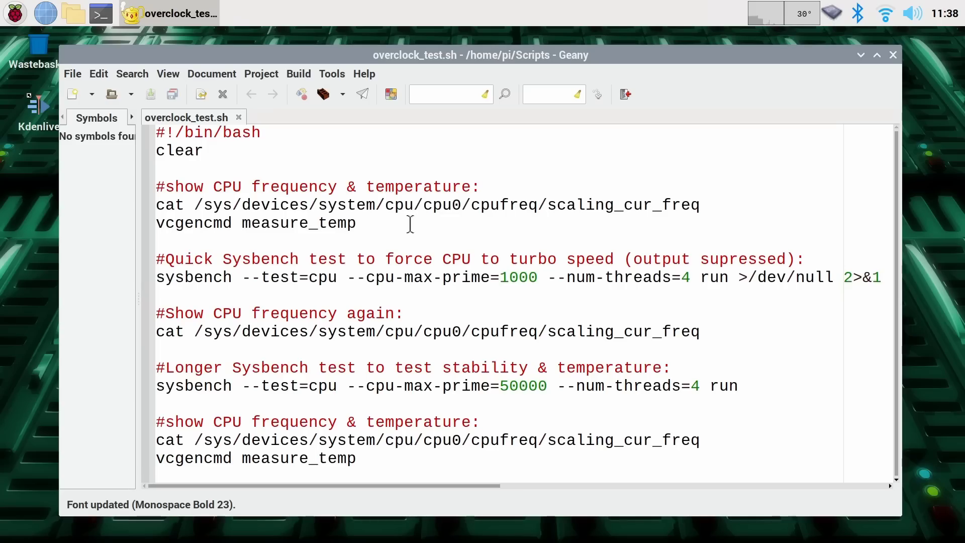
{"action": "left_click_drag", "start_coordinate": [213, 151], "coordinate": [150, 133]}
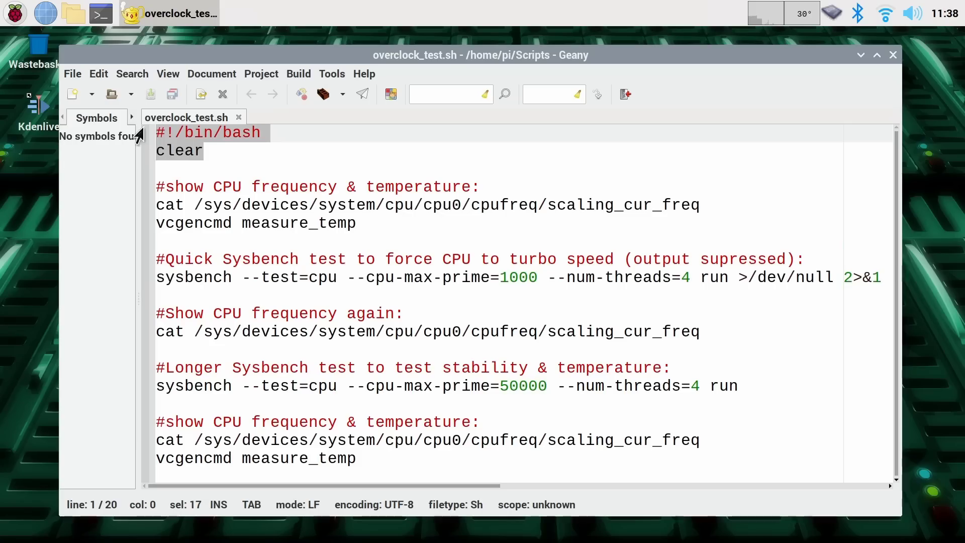
{"action": "left_click", "coordinate": [184, 151]}
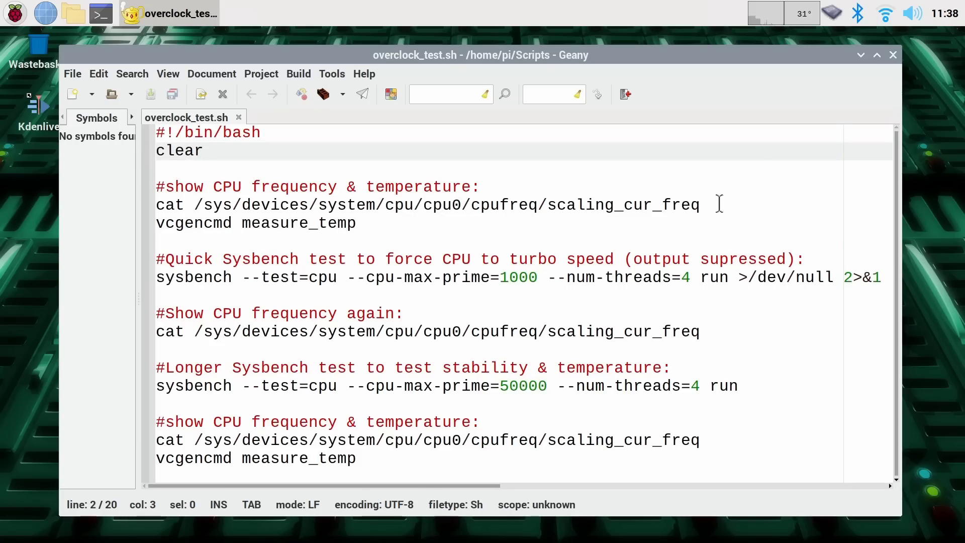
{"action": "left_click_drag", "start_coordinate": [720, 204], "coordinate": [150, 207]}
{"action": "left_click", "coordinate": [371, 240]}
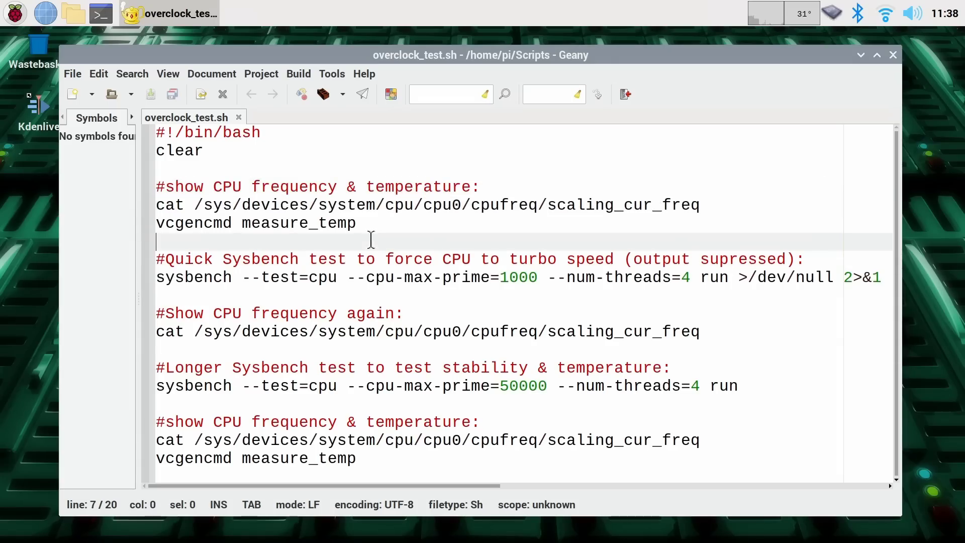
{"action": "left_click_drag", "start_coordinate": [357, 224], "coordinate": [137, 224]}
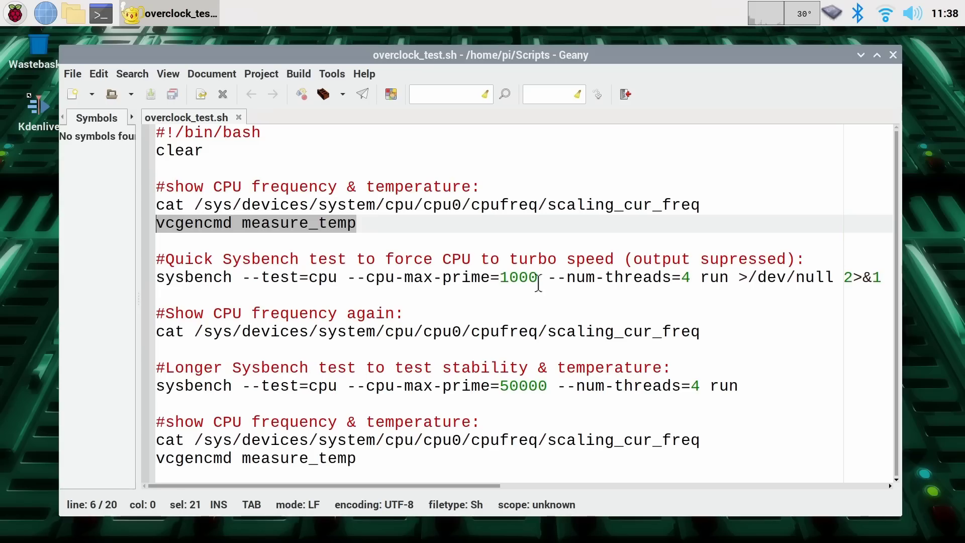
{"action": "left_click_drag", "start_coordinate": [539, 283], "coordinate": [141, 281]}
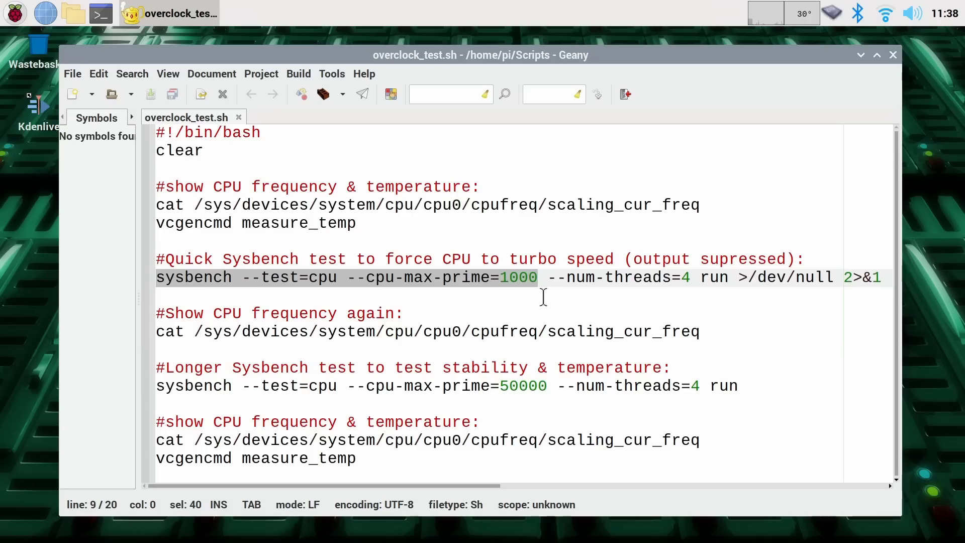
{"action": "left_click_drag", "start_coordinate": [739, 278], "coordinate": [884, 280]}
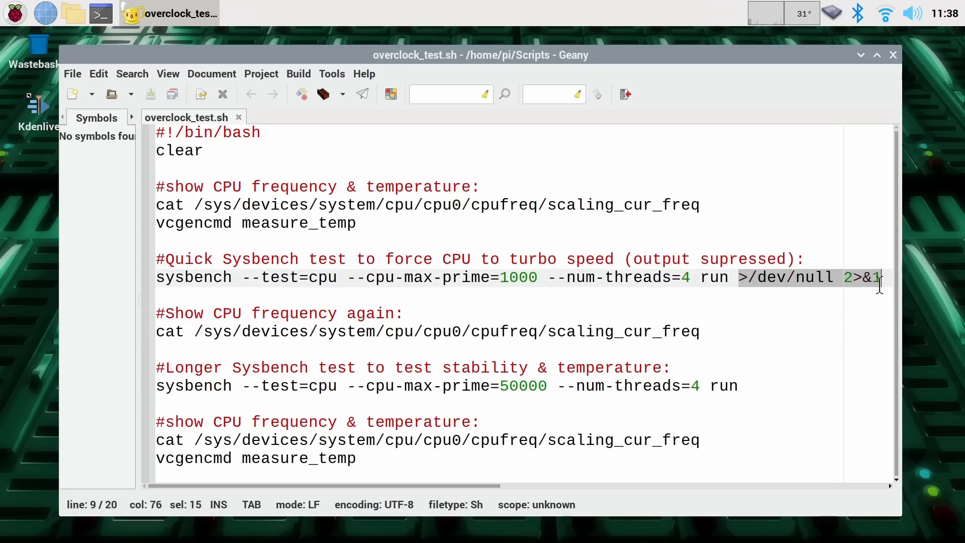
{"action": "left_click", "coordinate": [631, 295]}
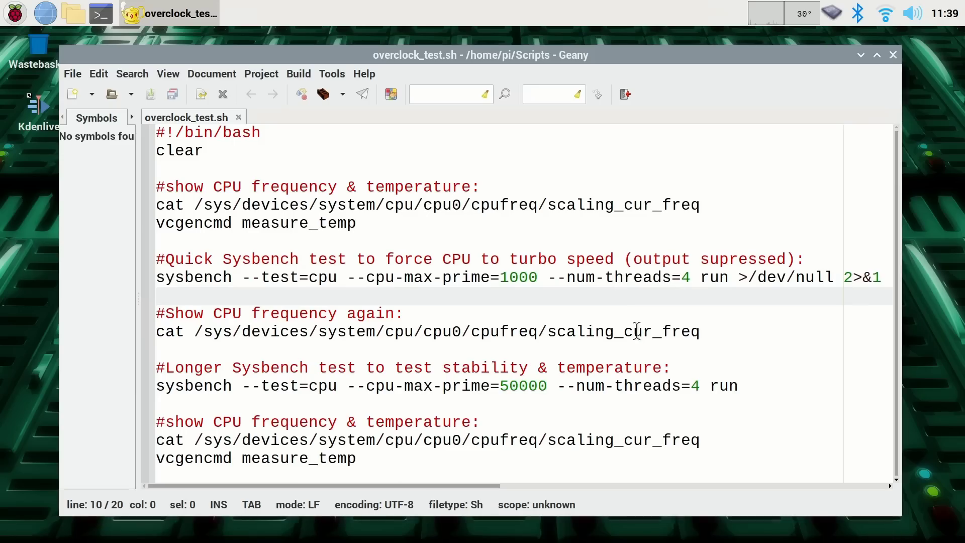
{"action": "left_click_drag", "start_coordinate": [705, 332], "coordinate": [152, 334]}
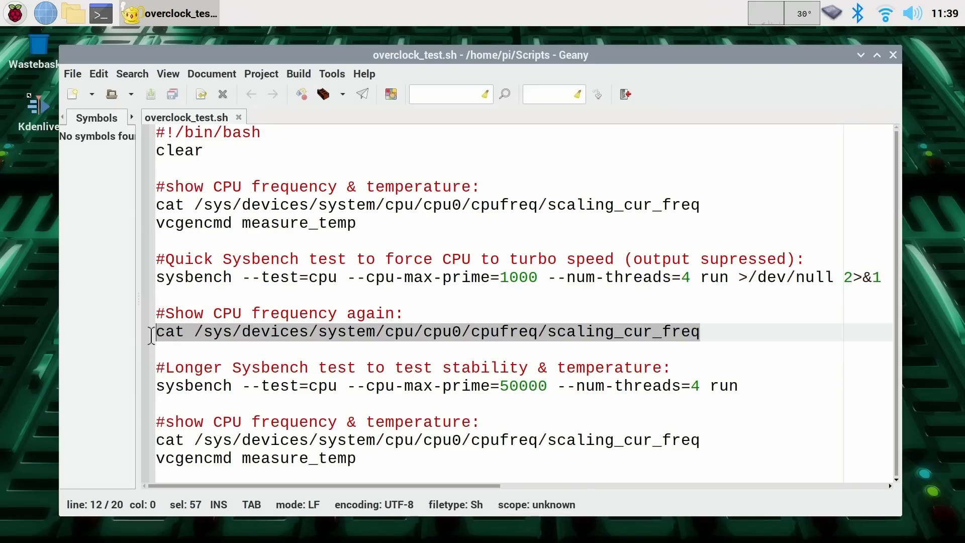
{"action": "left_click_drag", "start_coordinate": [739, 386], "coordinate": [151, 386]}
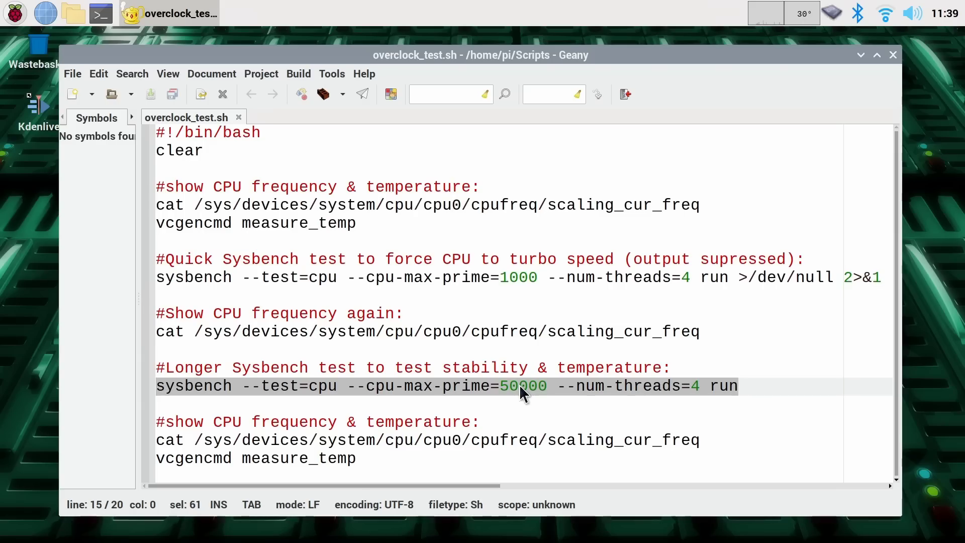
- Highlight the final frequency and temperature lines, then open a terminal and list the home folder
{"action": "left_click_drag", "start_coordinate": [361, 472], "coordinate": [146, 442]}
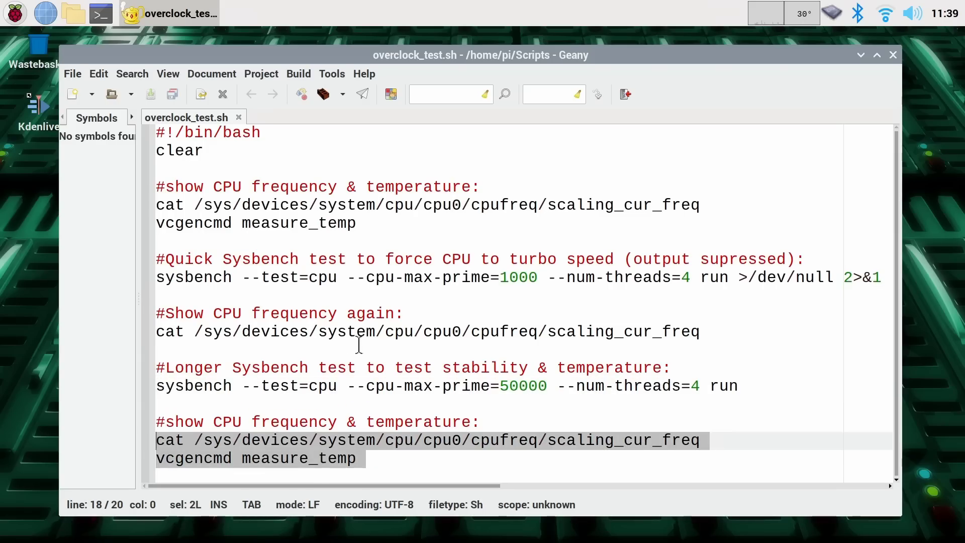
{"action": "key", "text": "ctrl+alt+t"}
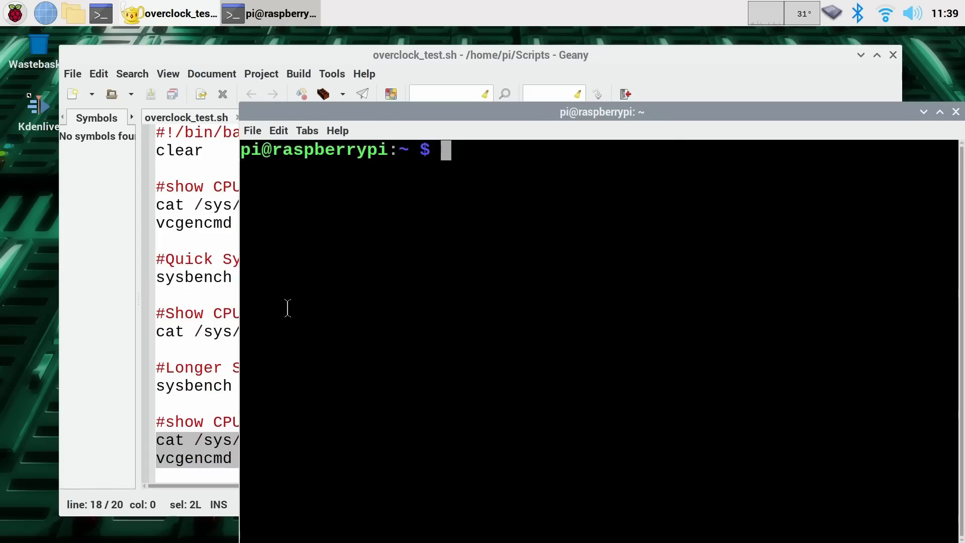
{"action": "type", "text": "ls"}
{"action": "key", "text": "Return"}
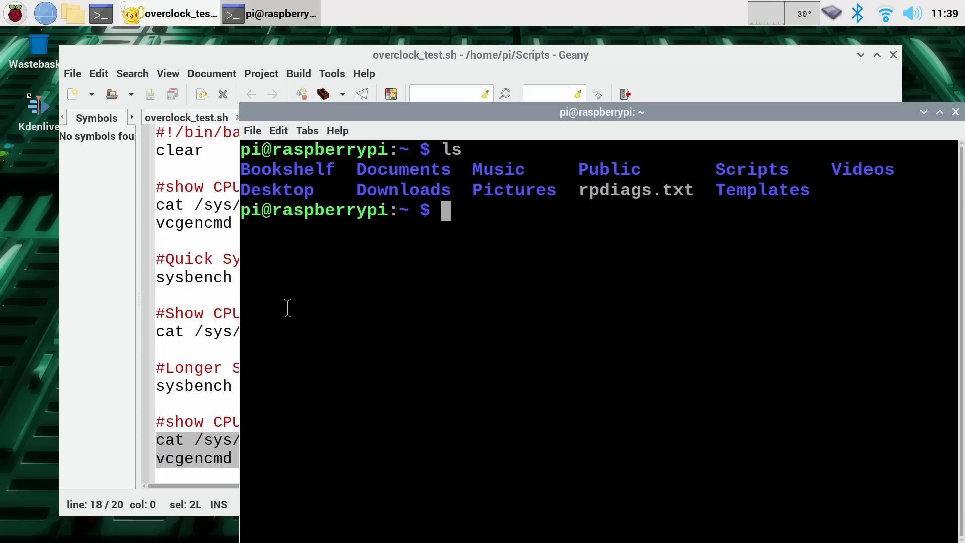
- Change into the Scripts folder, list it, and recall ./overclock_test.sh at the prompt
{"action": "type", "text": "cd Scripts"}
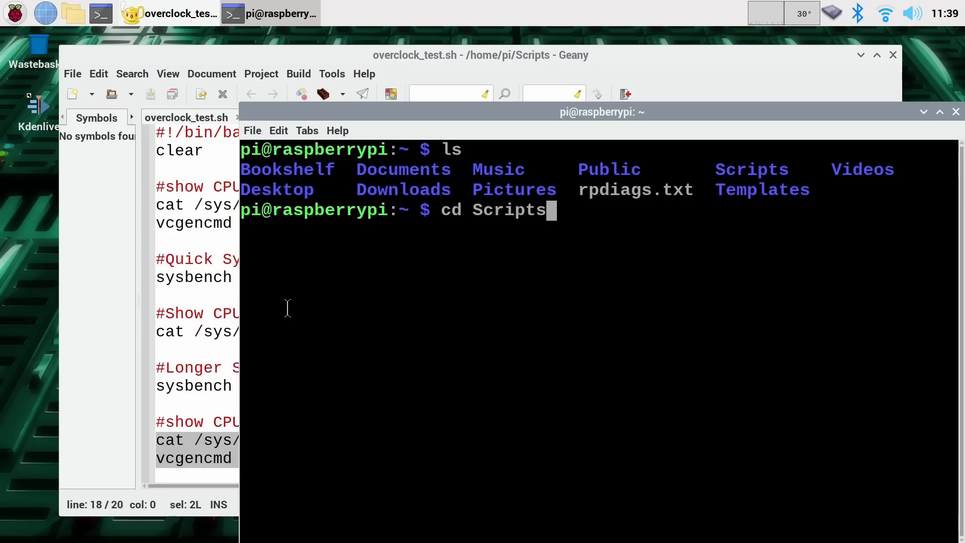
{"action": "key", "text": "Return"}
{"action": "type", "text": "ls"}
{"action": "key", "text": "Return"}
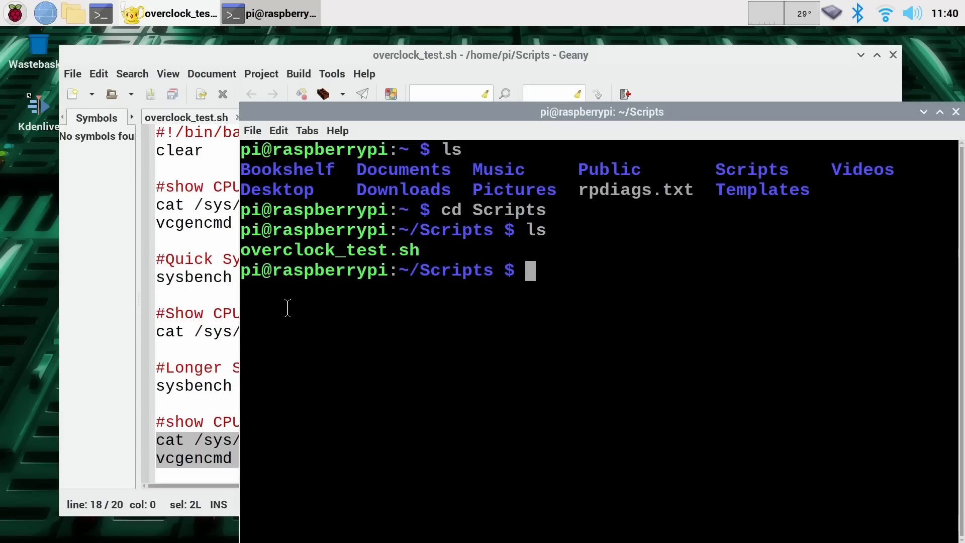
{"action": "key", "text": "Up"}
{"action": "key", "text": "Up"}
{"action": "key", "text": "Up"}
{"action": "key", "text": "Up"}
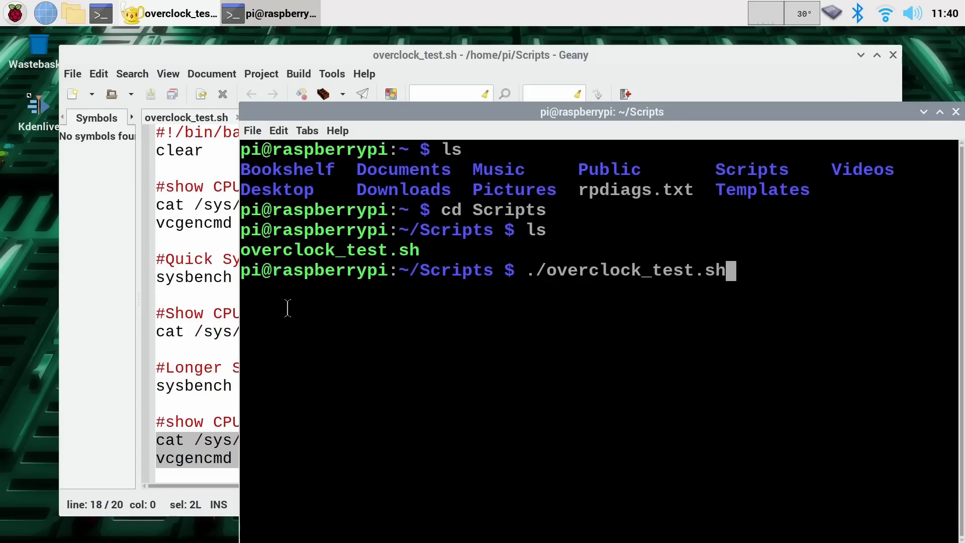
- Run ./overclock_test.sh and check the CPU frequency as the four-thread sysbench benchmark starts
{"action": "key", "text": "Return"}
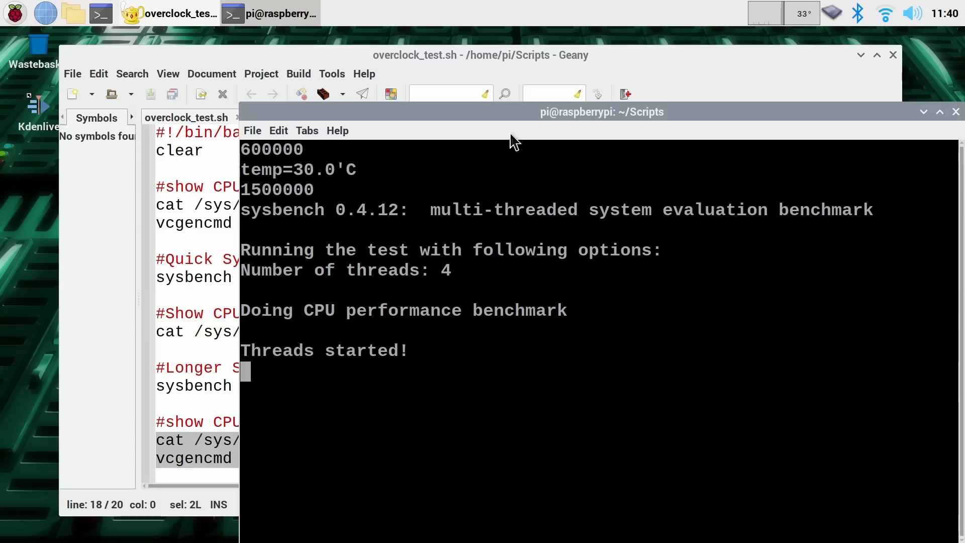
{"action": "left_click_drag", "start_coordinate": [500, 112], "coordinate": [430, 78]}
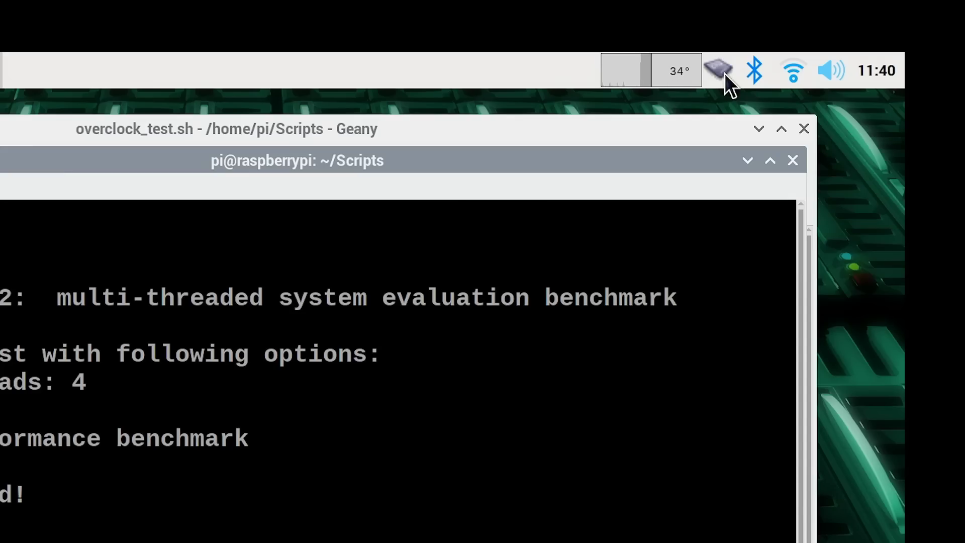
{"action": "mouse_move", "coordinate": [725, 74]}
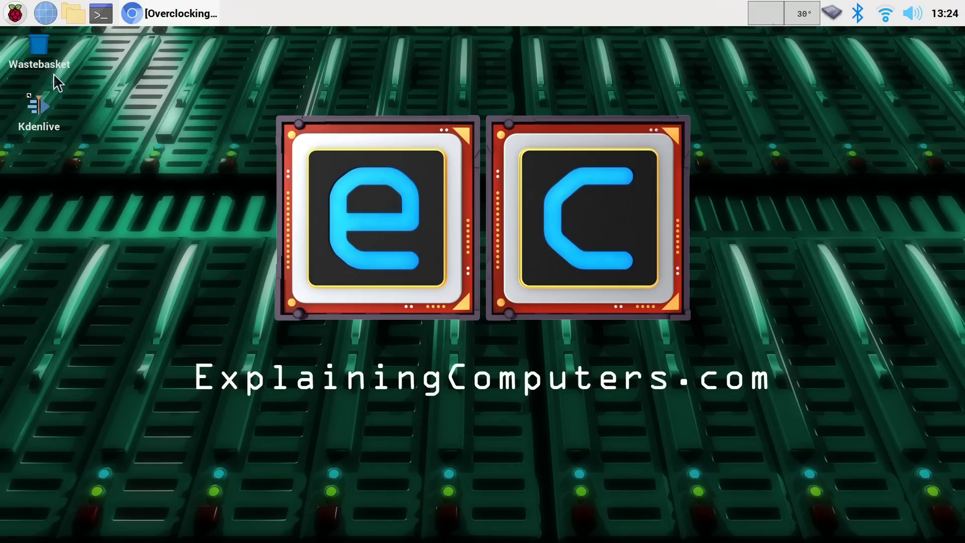
- Open the Raspberry Pi applications menu and dismiss it without launching anything
{"action": "left_click", "coordinate": [15, 14]}
{"action": "mouse_move", "coordinate": [45, 43]}
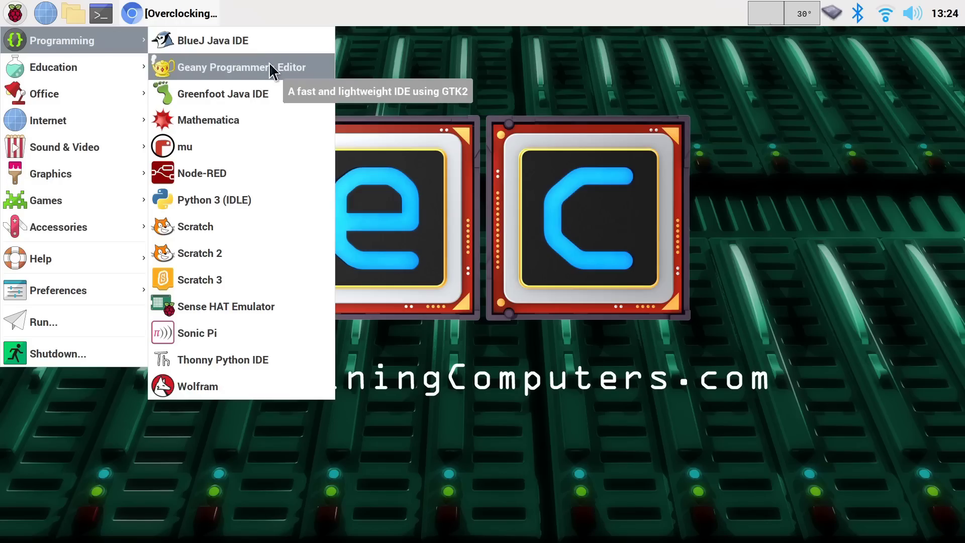
{"action": "left_click", "coordinate": [367, 119]}
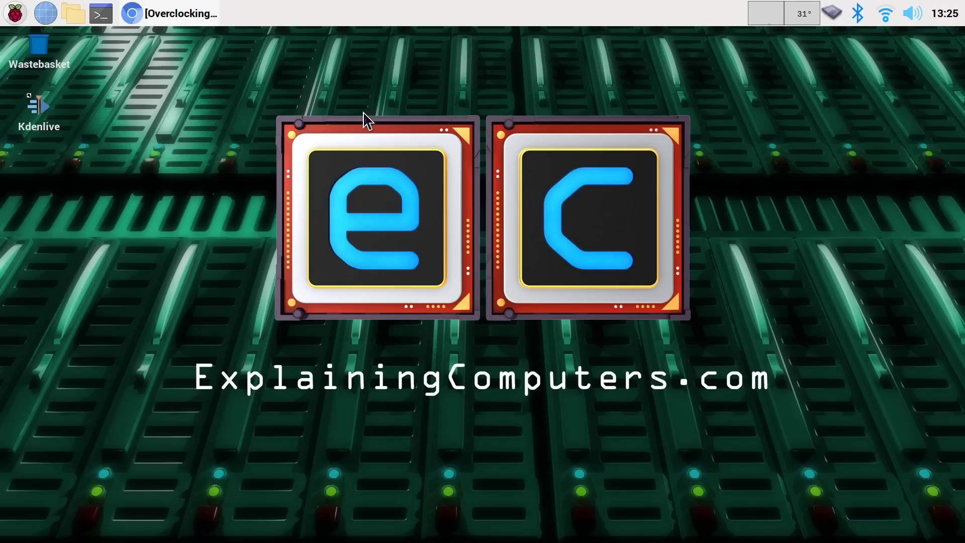
- Launch Geany as root by running sudo geany in a new terminal
{"action": "left_click", "coordinate": [100, 14]}
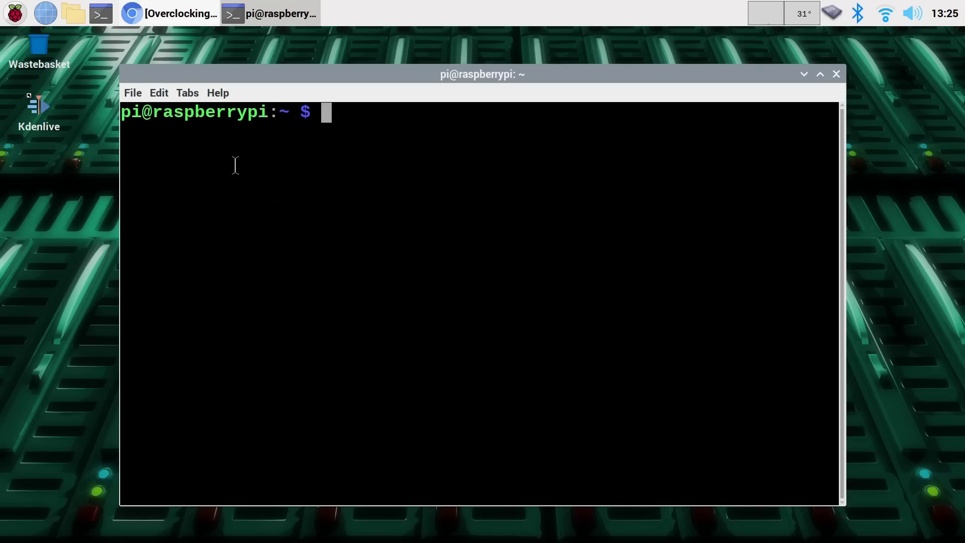
{"action": "type", "text": "sudo geany"}
{"action": "key", "text": "Return"}
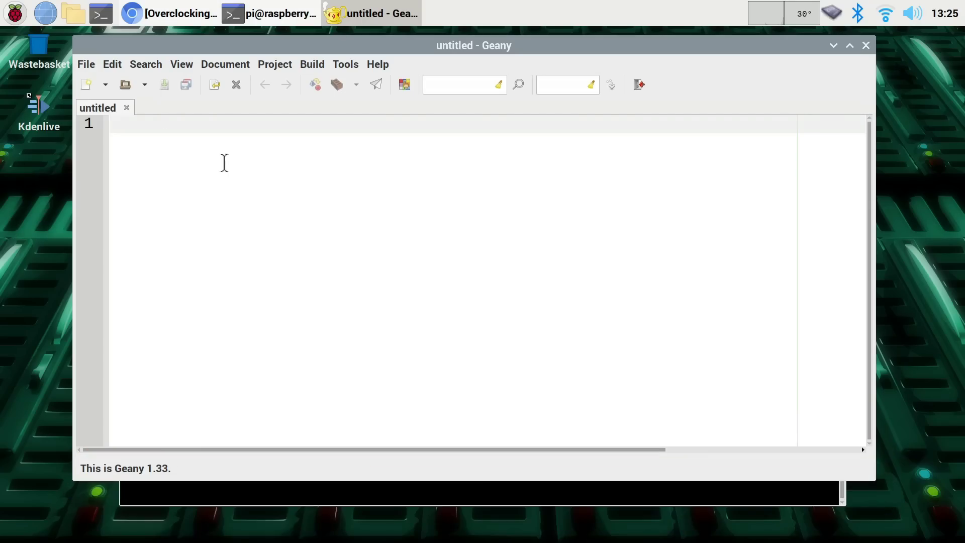
- Open /boot/config.txt in Geany and scroll down to the #arm_freq=800 line
{"action": "left_click", "coordinate": [86, 64]}
{"action": "left_click", "coordinate": [103, 119]}
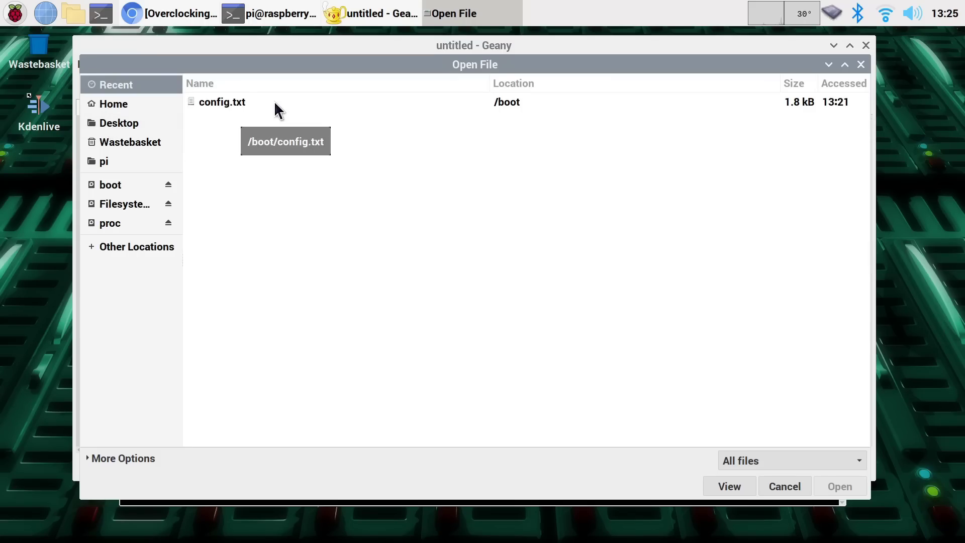
{"action": "left_click", "coordinate": [118, 206]}
{"action": "double_click", "coordinate": [213, 144]}
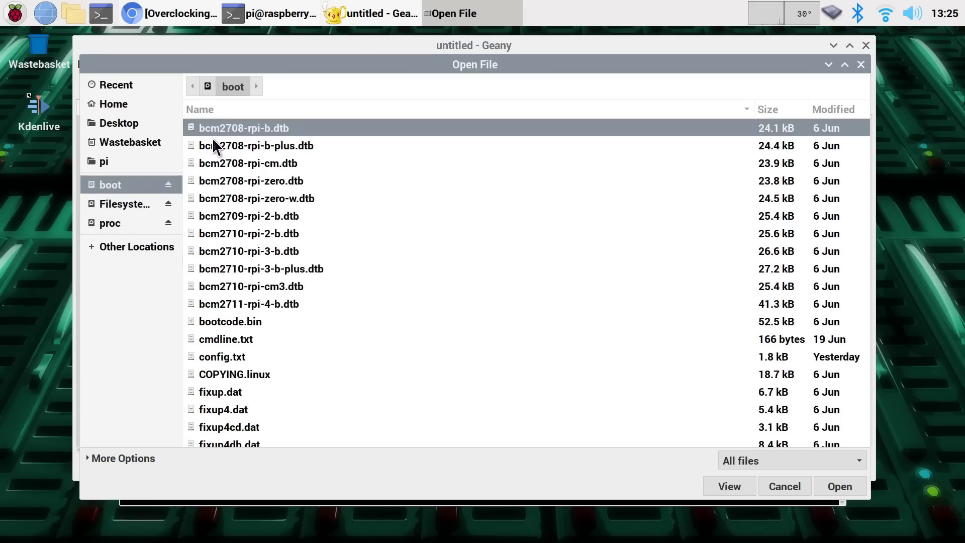
{"action": "left_click", "coordinate": [255, 357]}
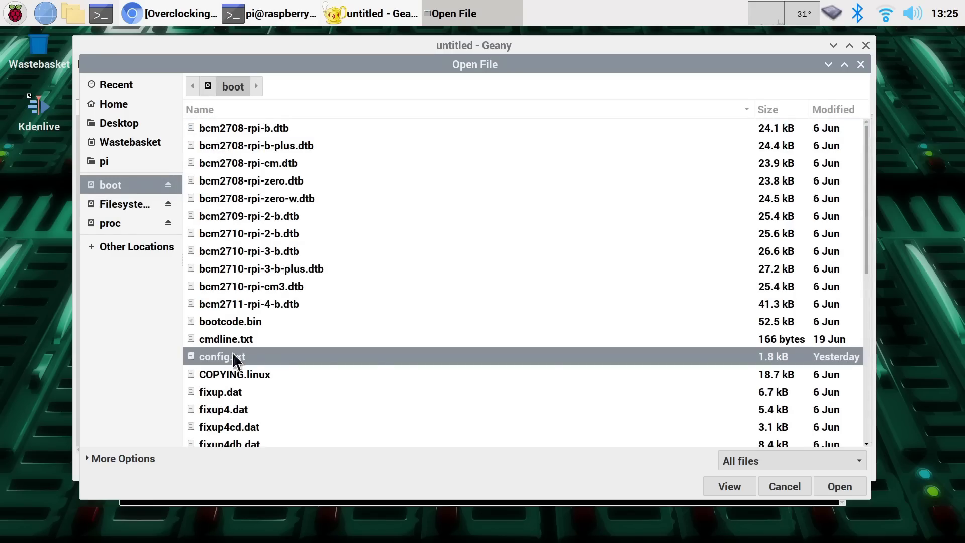
{"action": "left_click", "coordinate": [832, 483]}
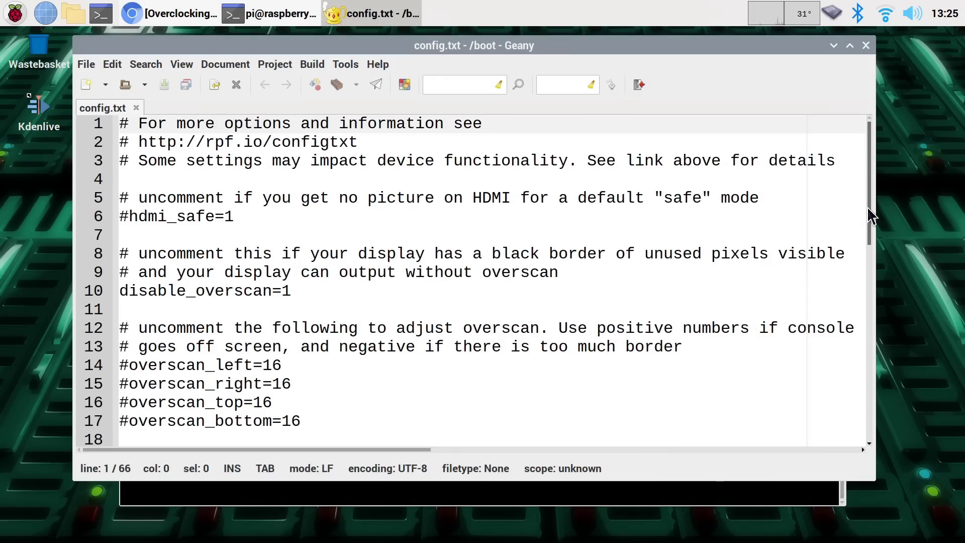
{"action": "left_click_drag", "start_coordinate": [870, 211], "coordinate": [859, 387]}
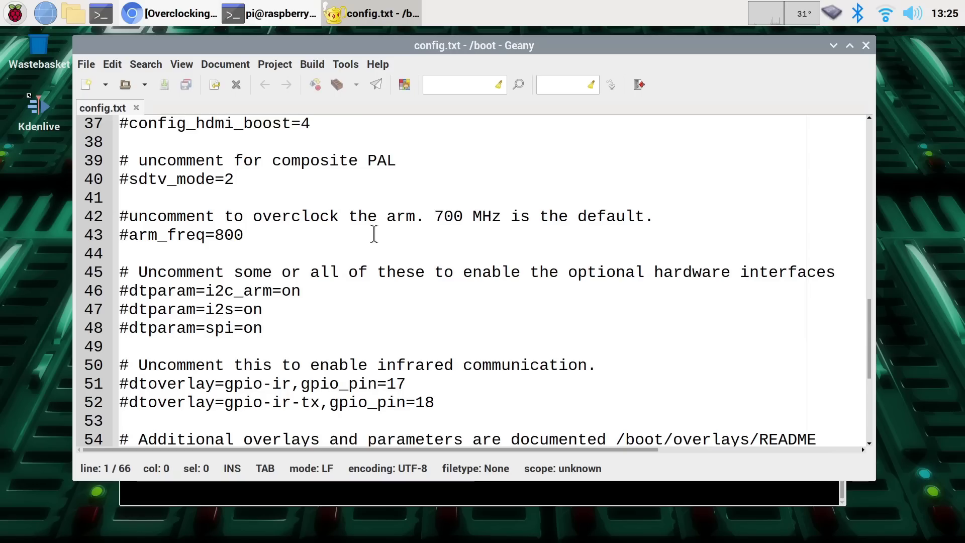
- Check the Chromium overclocking documentation page, then close the browser window
{"action": "left_click", "coordinate": [169, 21]}
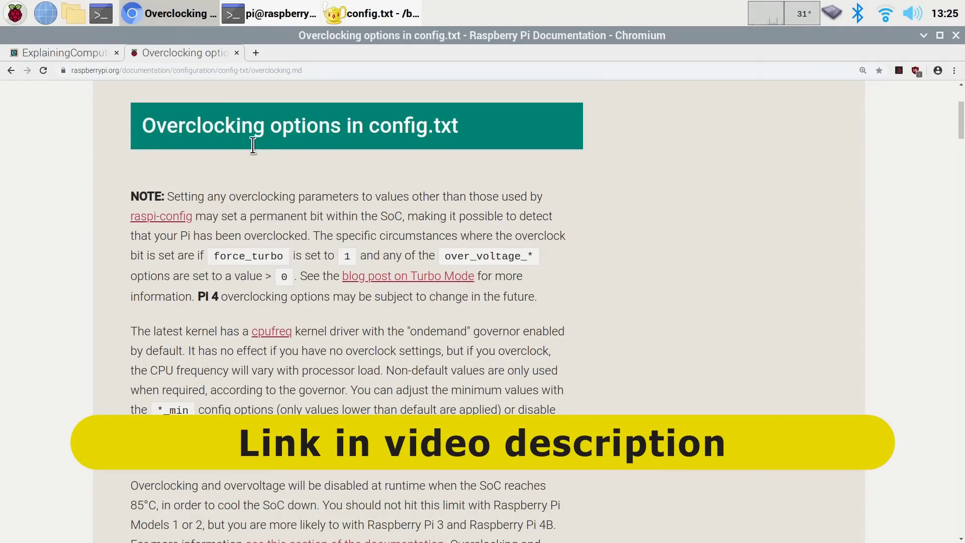
{"action": "left_click_drag", "start_coordinate": [961, 128], "coordinate": [961, 101]}
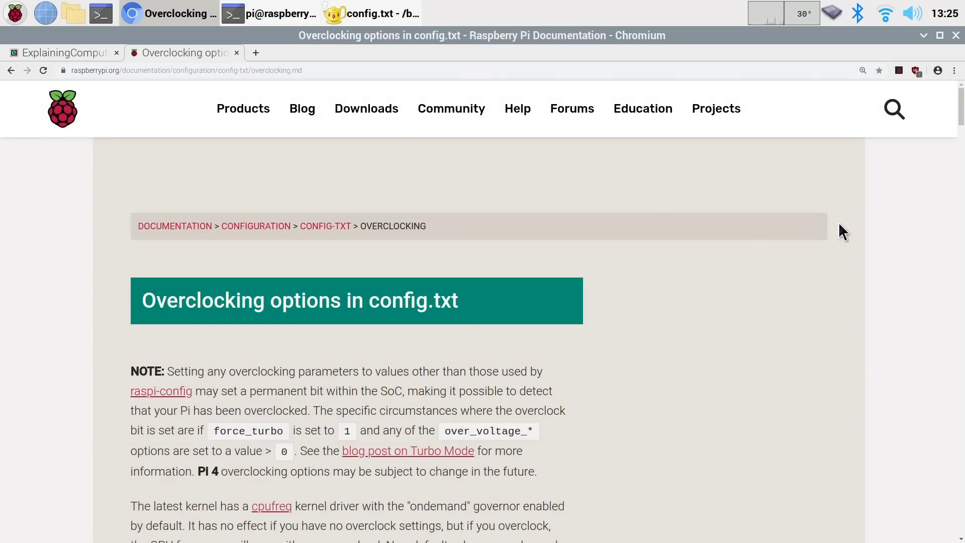
{"action": "left_click", "coordinate": [956, 35]}
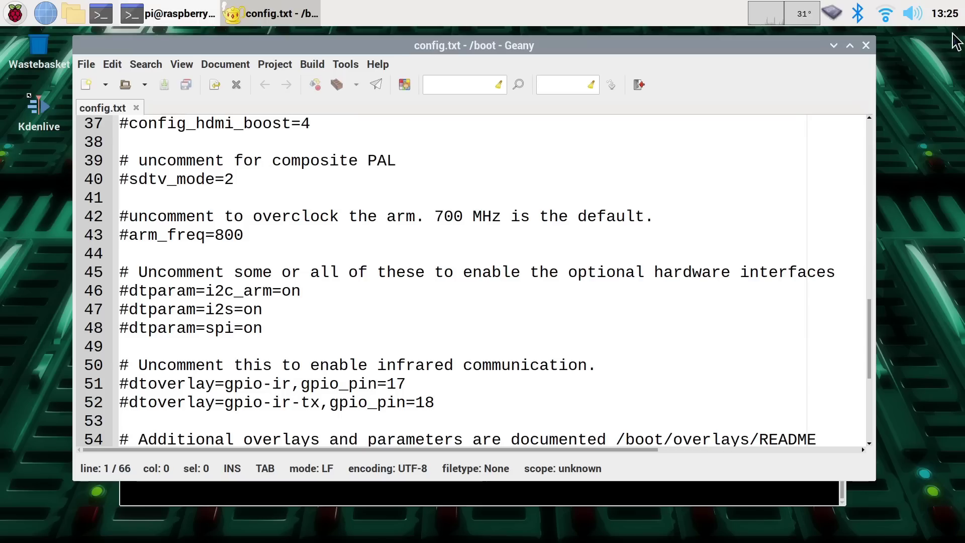
- Change line 43 to an uncommented arm_freq=1700, add over_voltage=2 above it, and select that line
{"action": "left_click", "coordinate": [263, 236]}
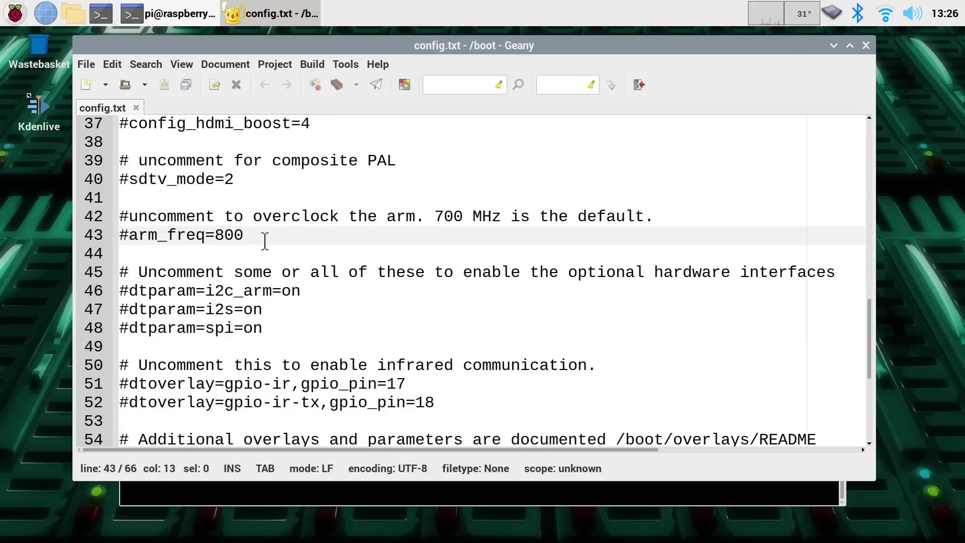
{"action": "key", "text": "BackSpace"}
{"action": "key", "text": "BackSpace"}
{"action": "key", "text": "BackSpace"}
{"action": "type", "text": "170"}
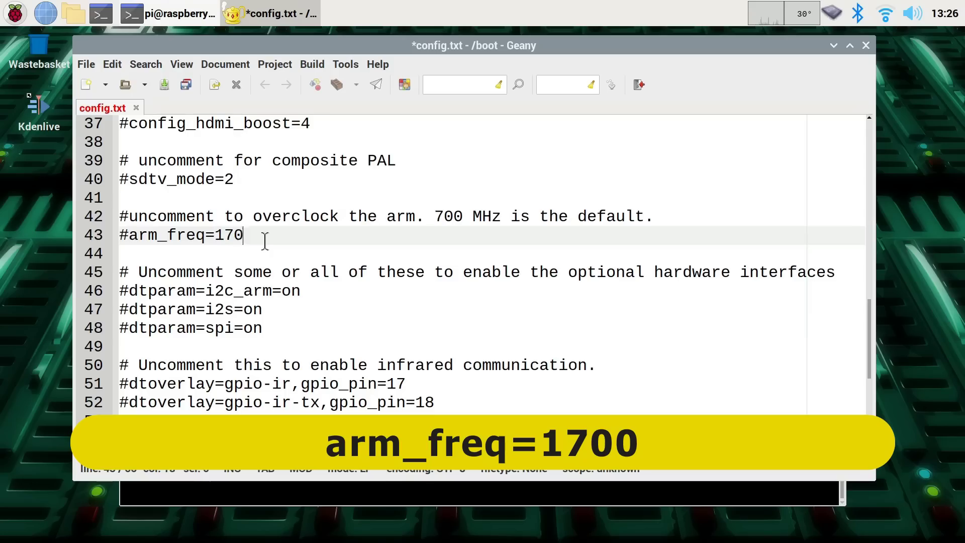
{"action": "type", "text": "0"}
{"action": "key", "text": "Left"}
{"action": "key", "text": "Left"}
{"action": "key", "text": "Left"}
{"action": "key", "text": "Left"}
{"action": "key", "text": "Left"}
{"action": "key", "text": "Left"}
{"action": "key", "text": "Left"}
{"action": "key", "text": "Left"}
{"action": "key", "text": "Left"}
{"action": "key", "text": "Left"}
{"action": "key", "text": "Left"}
{"action": "key", "text": "Left"}
{"action": "key", "text": "Left"}
{"action": "key", "text": "BackSpace"}
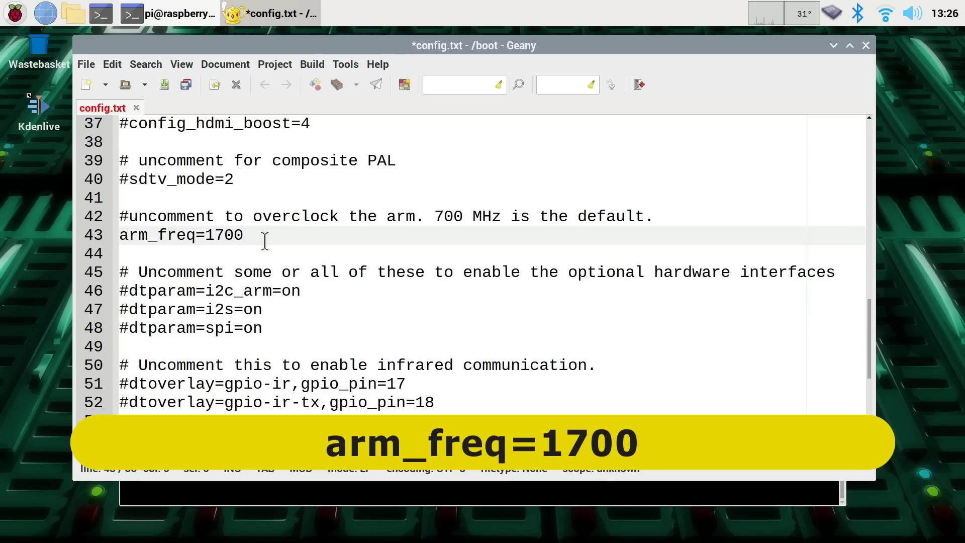
{"action": "key", "text": "Return"}
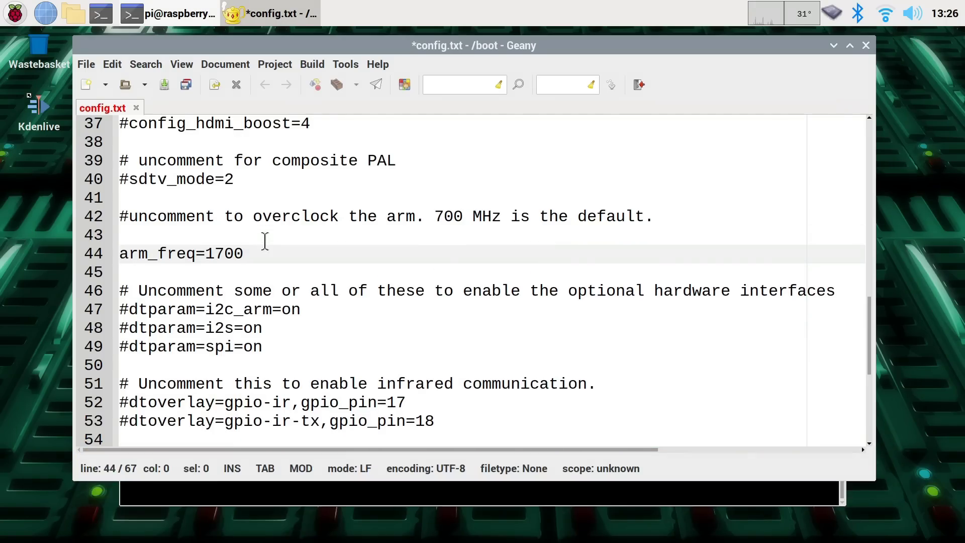
{"action": "key", "text": "Up"}
{"action": "type", "text": "over_voltage"}
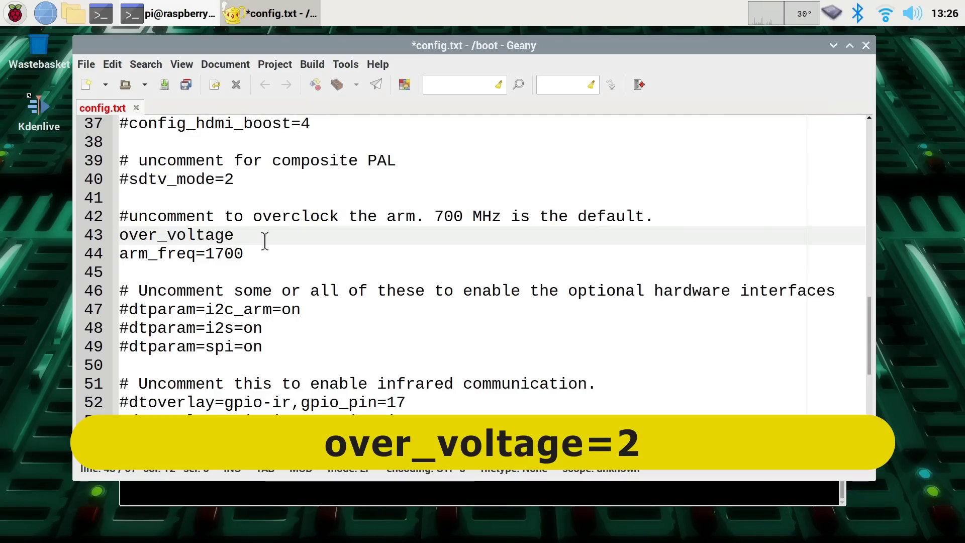
{"action": "type", "text": "=2"}
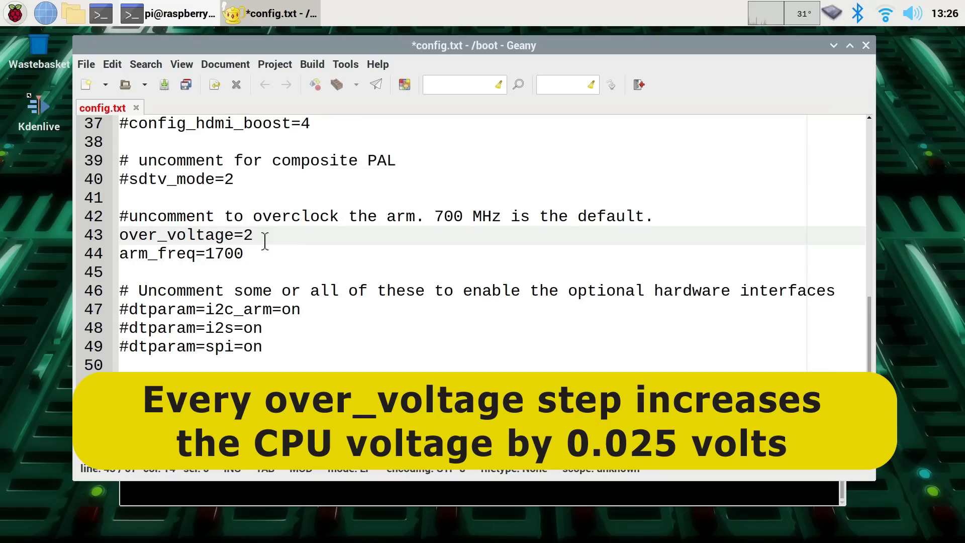
{"action": "left_click_drag", "start_coordinate": [265, 241], "coordinate": [119, 235]}
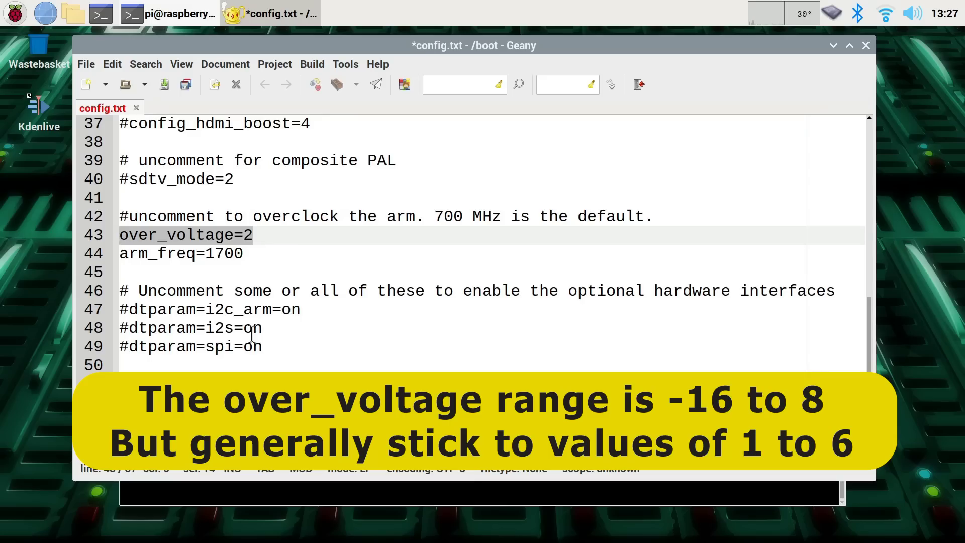
- Save the edited config.txt, close Geany, and enter sudo reboot in the terminal
{"action": "left_click", "coordinate": [319, 273]}
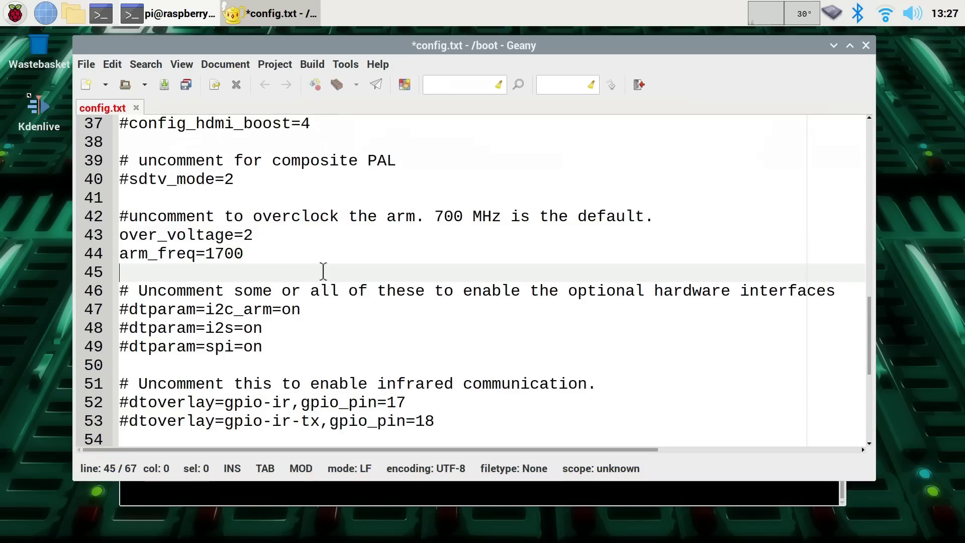
{"action": "left_click", "coordinate": [86, 64]}
{"action": "left_click", "coordinate": [107, 180]}
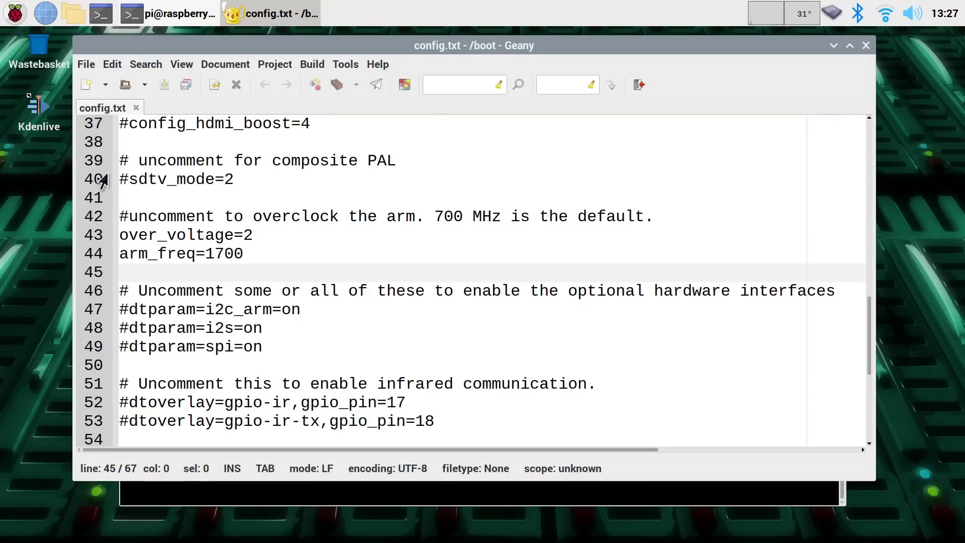
{"action": "left_click", "coordinate": [866, 46]}
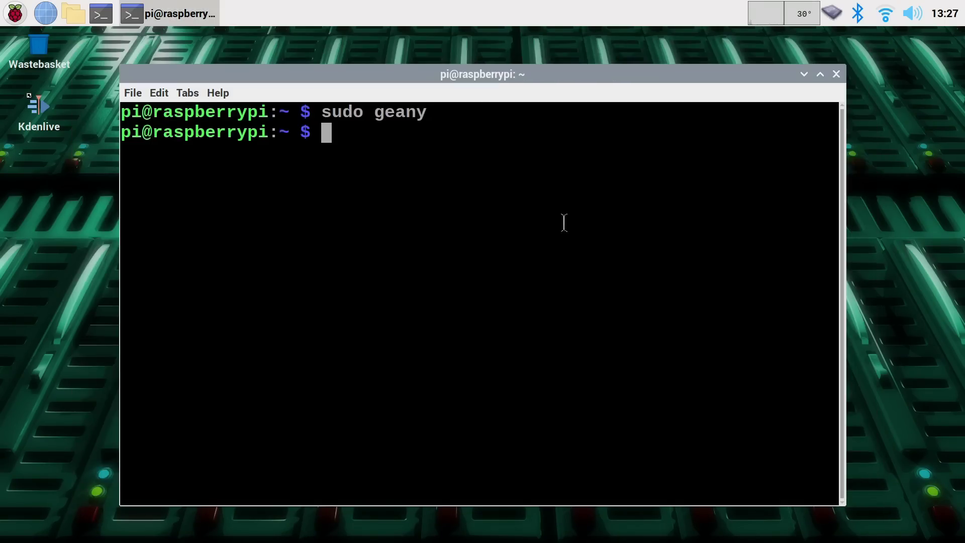
{"action": "type", "text": "sudo reboot"}
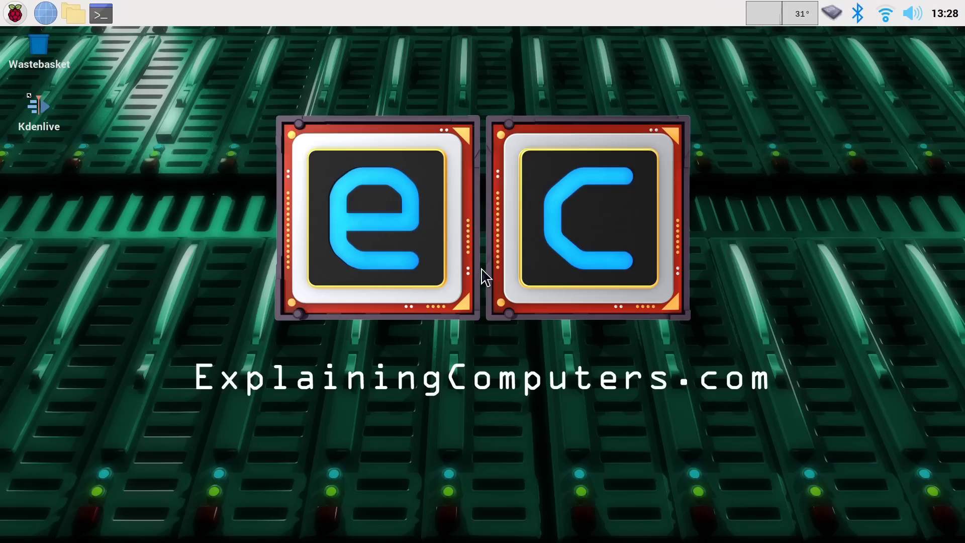
- Open a new terminal, change into the Scripts folder and list its files
{"action": "left_click", "coordinate": [101, 15]}
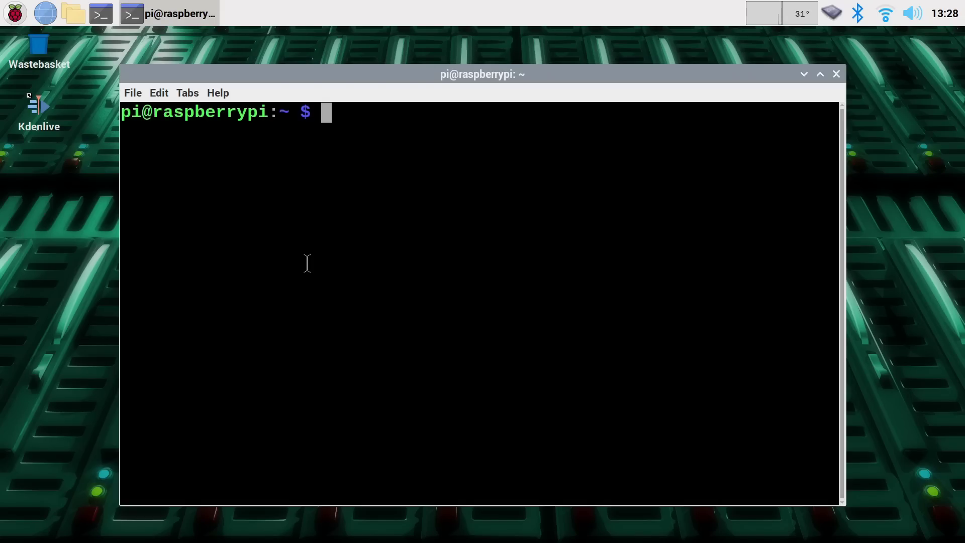
{"action": "type", "text": "cd "}
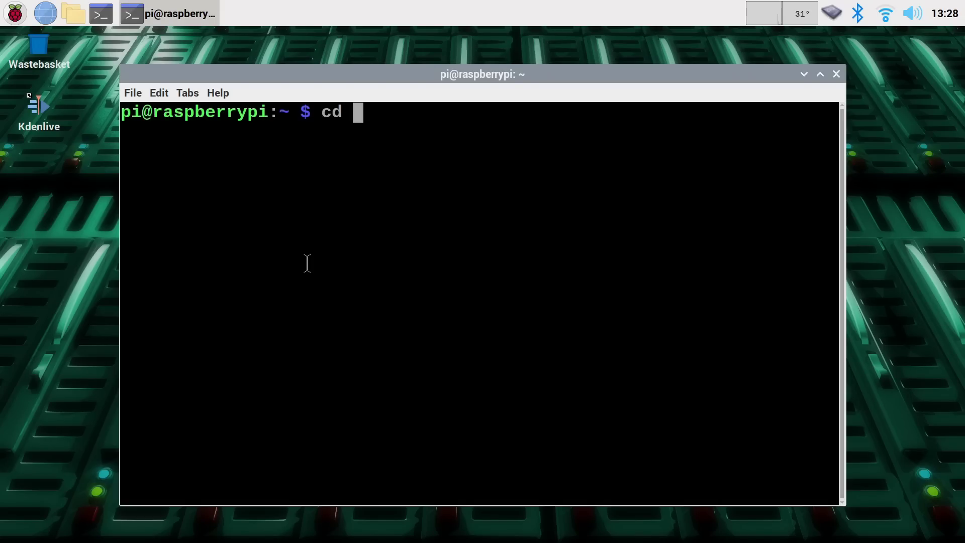
{"action": "type", "text": "Scripts"}
{"action": "key", "text": "Return"}
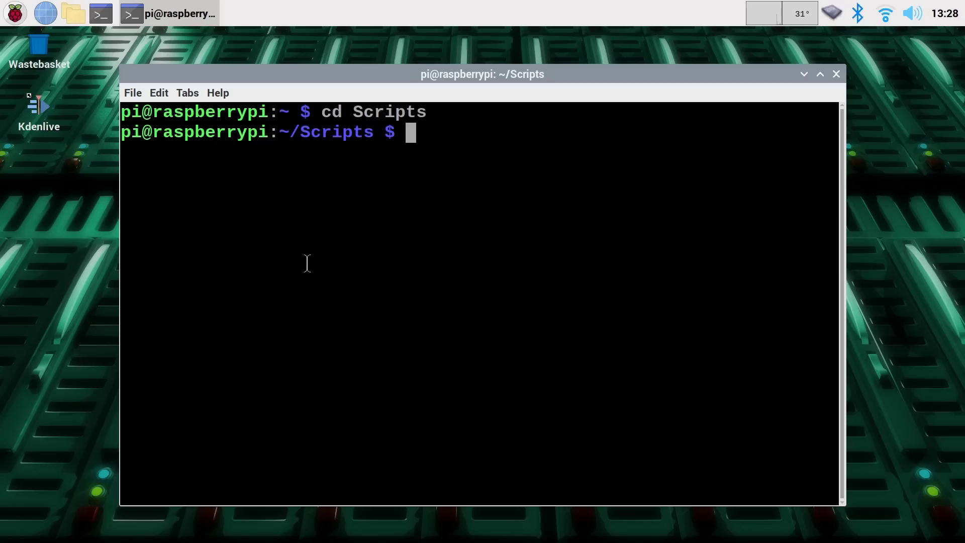
{"action": "type", "text": "ls"}
{"action": "key", "text": "Return"}
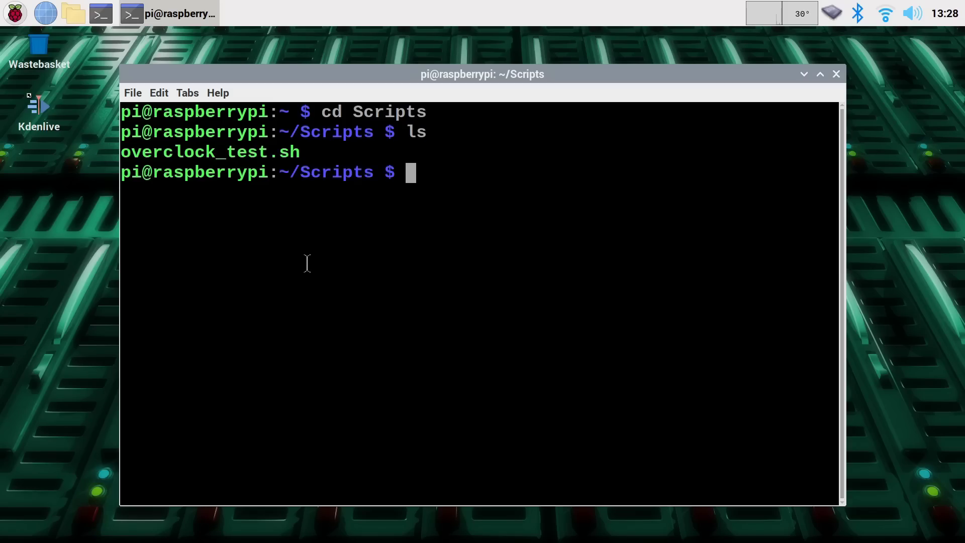
- Run ./overclock_test.sh, which reports 1700000, 36.0'C and a 209.3585s sysbench time
{"action": "key", "text": "Up"}
{"action": "key", "text": "Up"}
{"action": "key", "text": "Up"}
{"action": "key", "text": "Down"}
{"action": "key", "text": "Down"}
{"action": "key", "text": "BackSpace"}
{"action": "key", "text": "BackSpace"}
{"action": "type", "text": "./o"}
{"action": "key", "text": "Tab"}
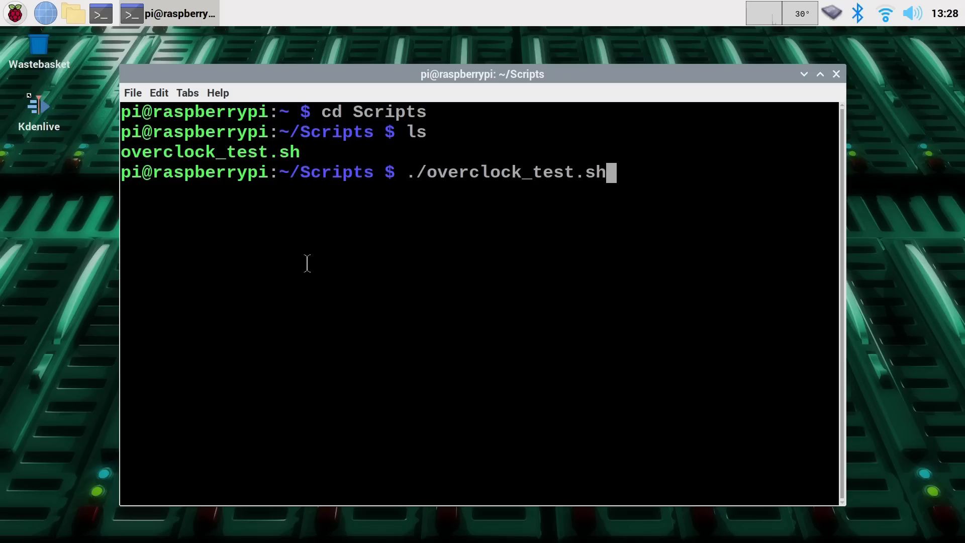
{"action": "key", "text": "Return"}
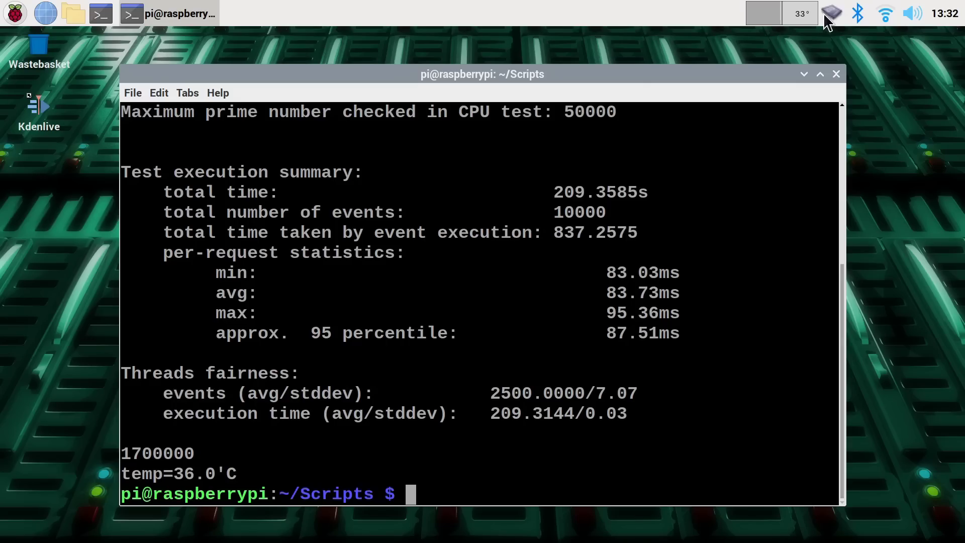
{"action": "mouse_move", "coordinate": [826, 22]}
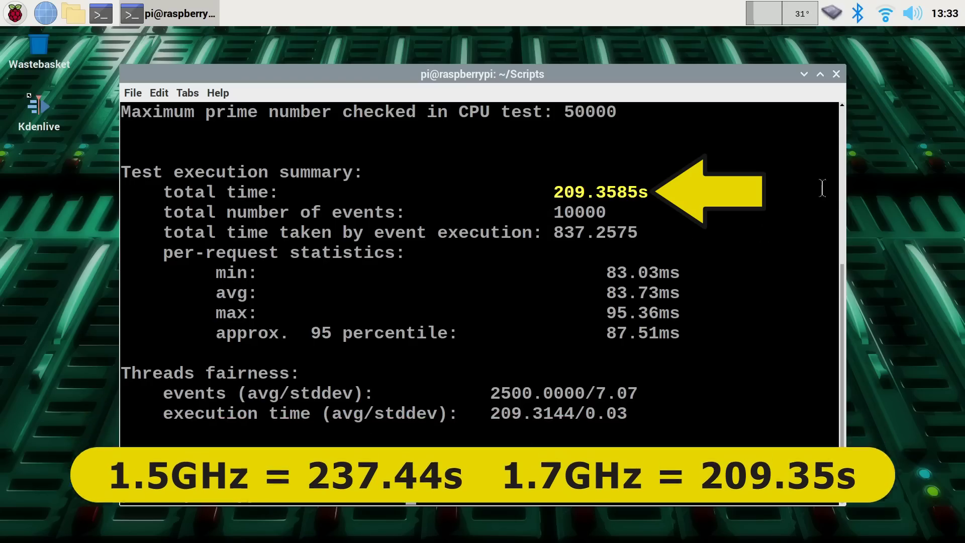
- Close the terminal, launch Kdenlive and open recent project Test_Video_Edit_AA.kdenlive
{"action": "left_click", "coordinate": [836, 75]}
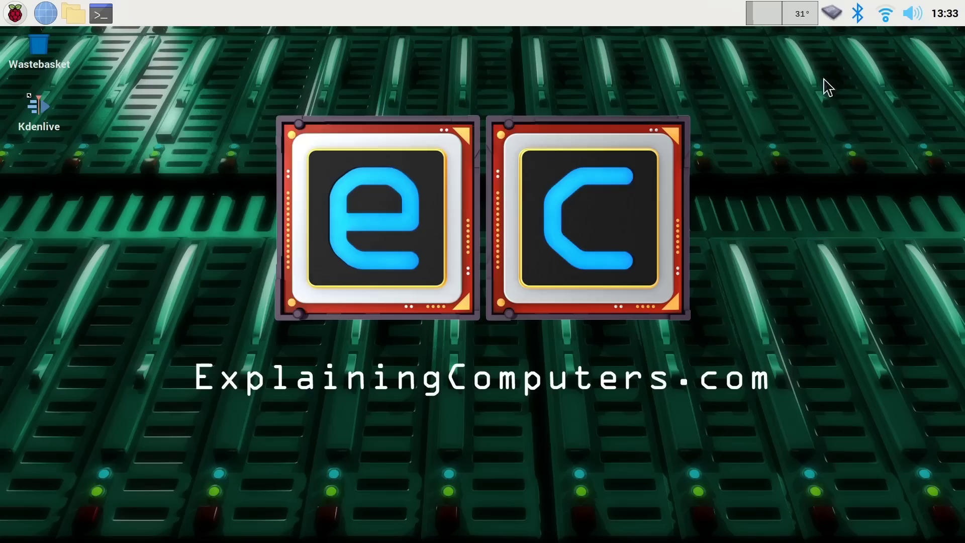
{"action": "double_click", "coordinate": [38, 106]}
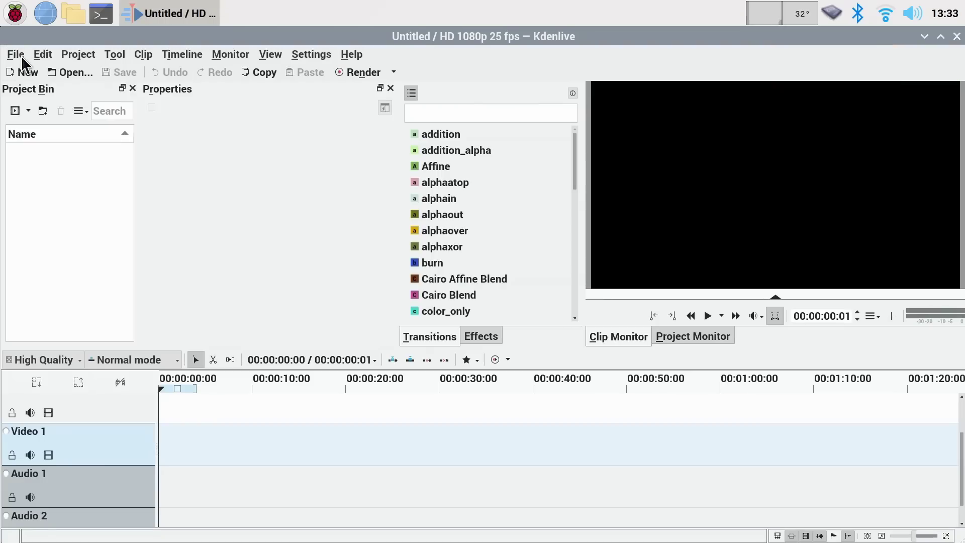
{"action": "left_click", "coordinate": [22, 57]}
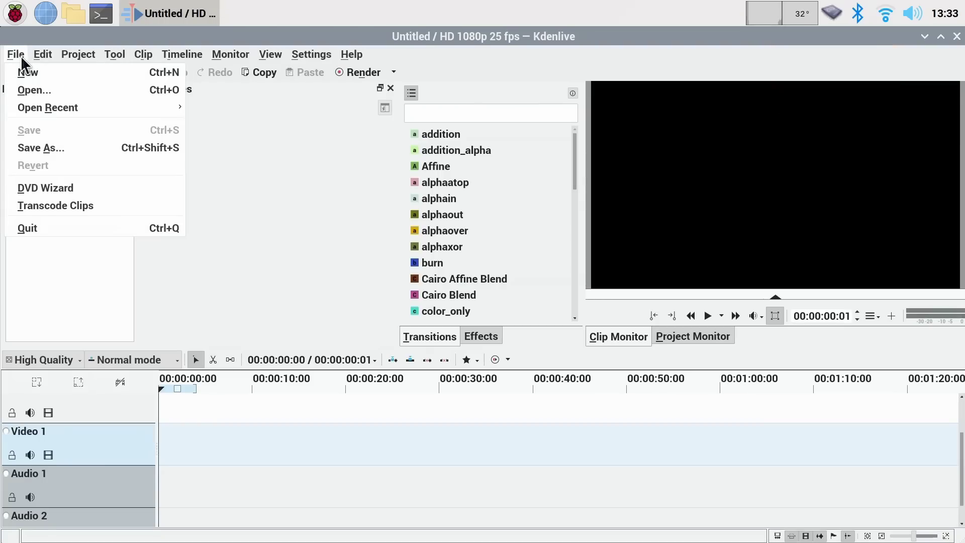
{"action": "mouse_move", "coordinate": [83, 108]}
{"action": "left_click", "coordinate": [261, 108]}
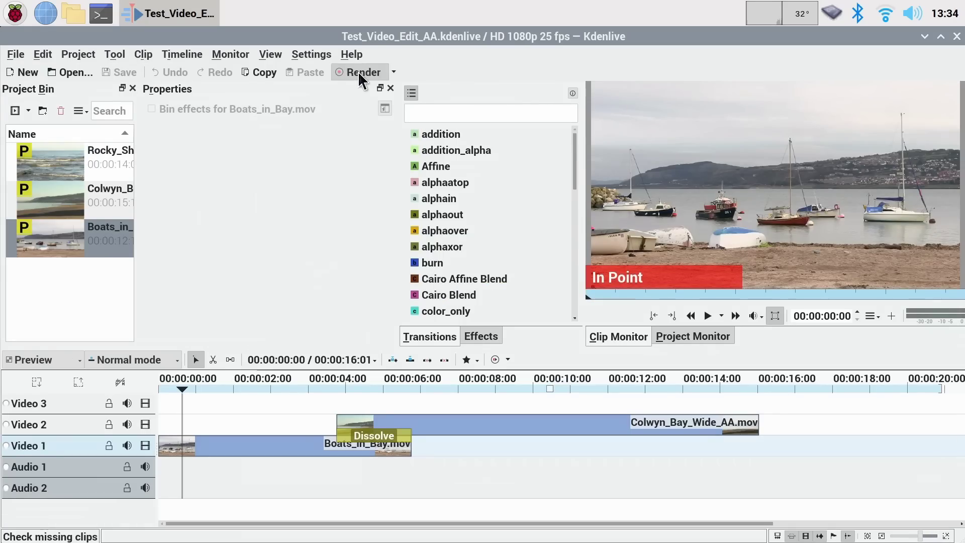
- Start the saved render script Test_Video_Edit_AA_001.sh to render Kden_Test_Render.mp4
{"action": "left_click", "coordinate": [358, 72]}
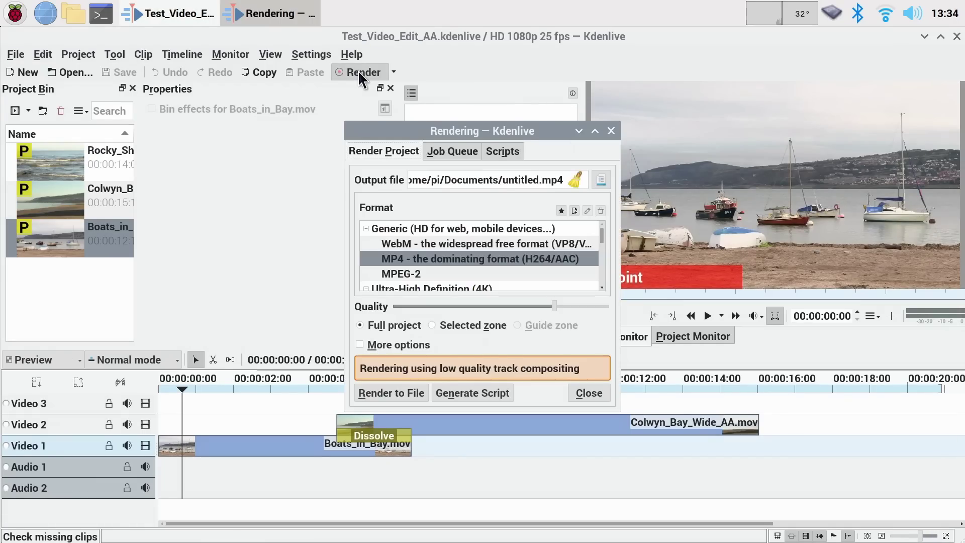
{"action": "left_click", "coordinate": [497, 146]}
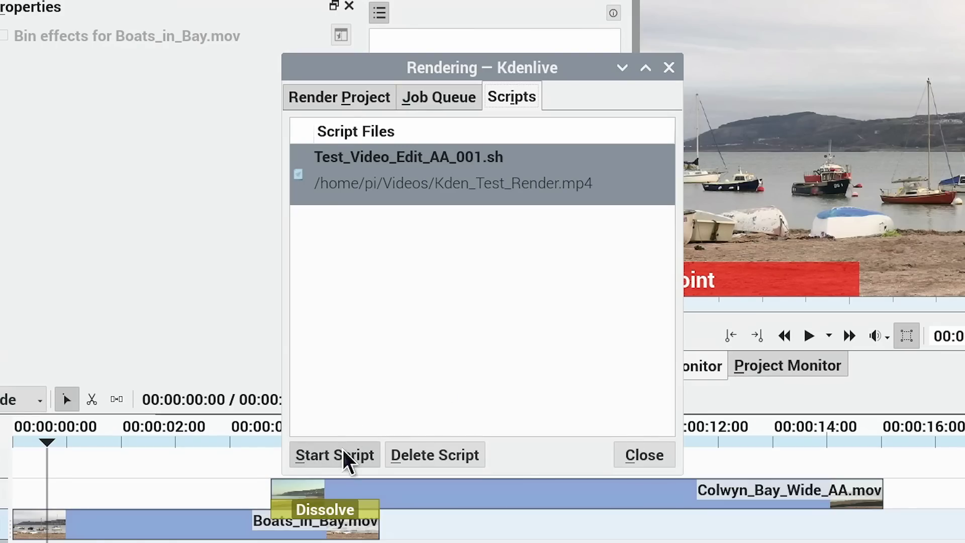
{"action": "left_click", "coordinate": [343, 449]}
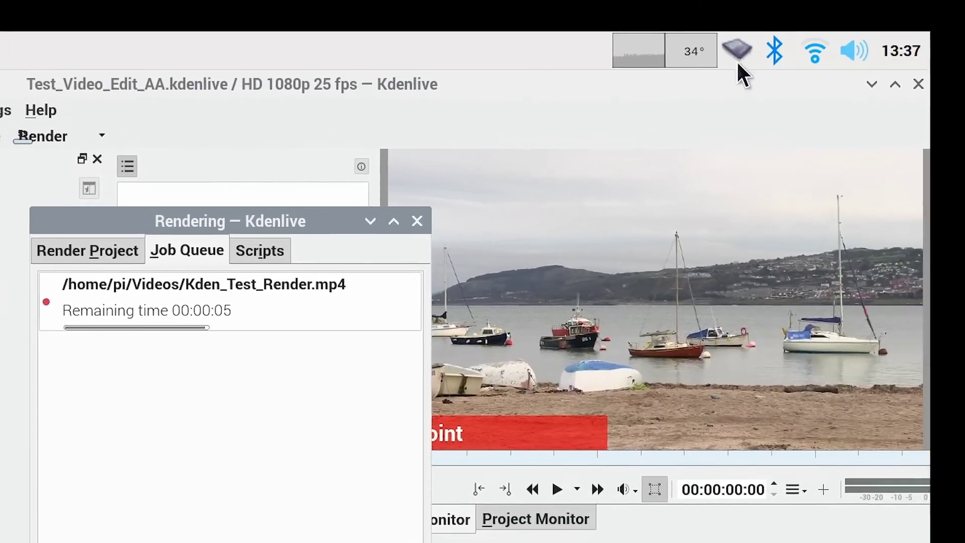
{"action": "mouse_move", "coordinate": [736, 57]}
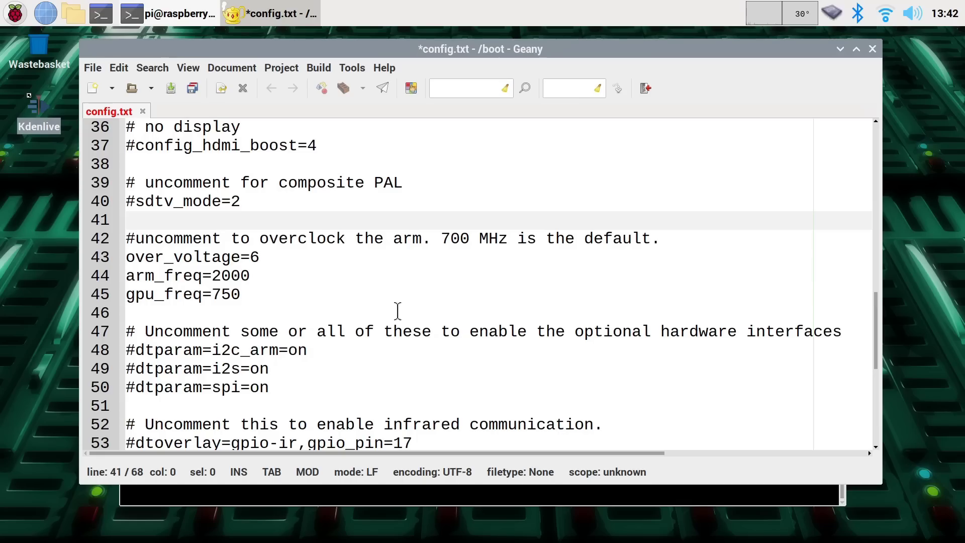
- Delete the gpu_freq=750 line, leaving over_voltage=6 and arm_freq=2000 in config.txt
{"action": "left_click_drag", "start_coordinate": [265, 257], "coordinate": [199, 257]}
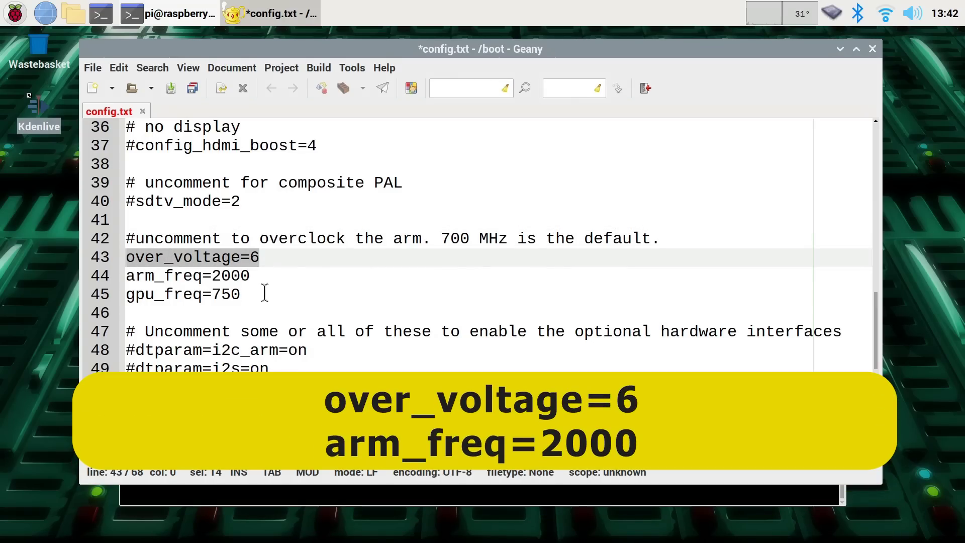
{"action": "left_click_drag", "start_coordinate": [251, 276], "coordinate": [126, 275]}
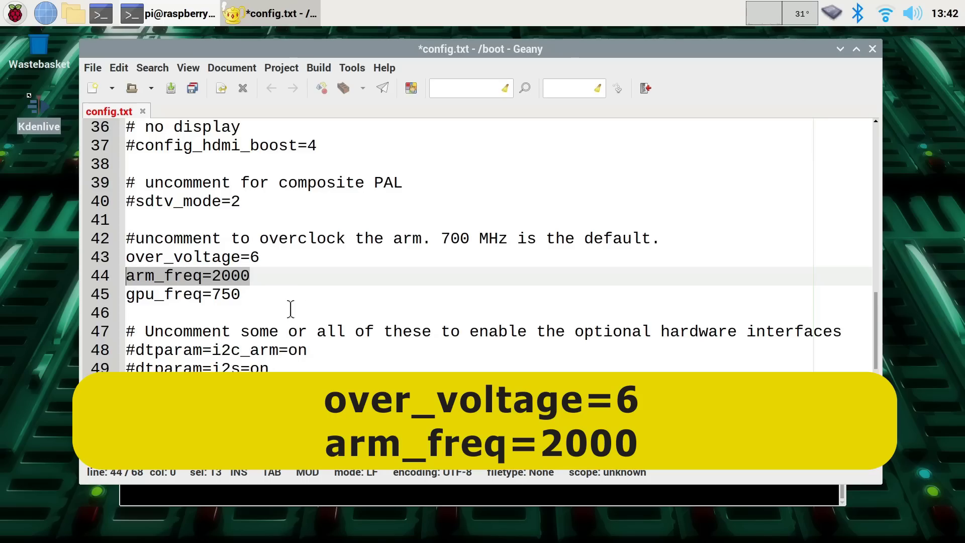
{"action": "left_click_drag", "start_coordinate": [241, 294], "coordinate": [127, 294]}
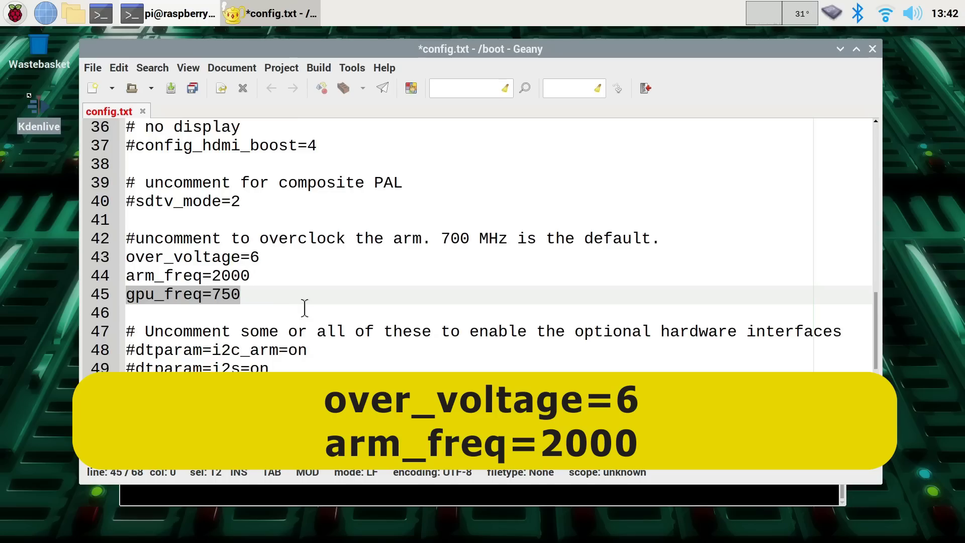
{"action": "key", "text": "Delete"}
{"action": "key", "text": "BackSpace"}
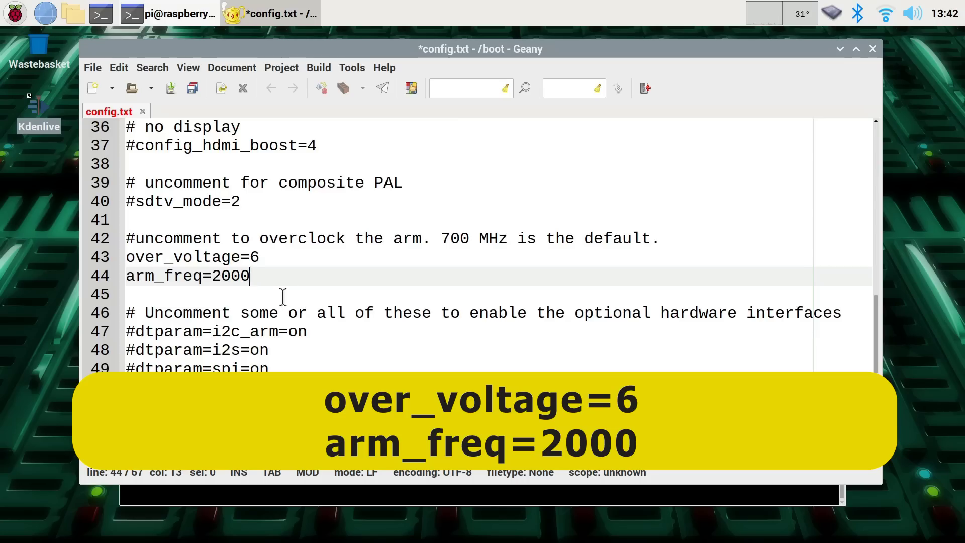
- Save the edited /boot/config.txt in Geany
{"action": "left_click", "coordinate": [283, 297]}
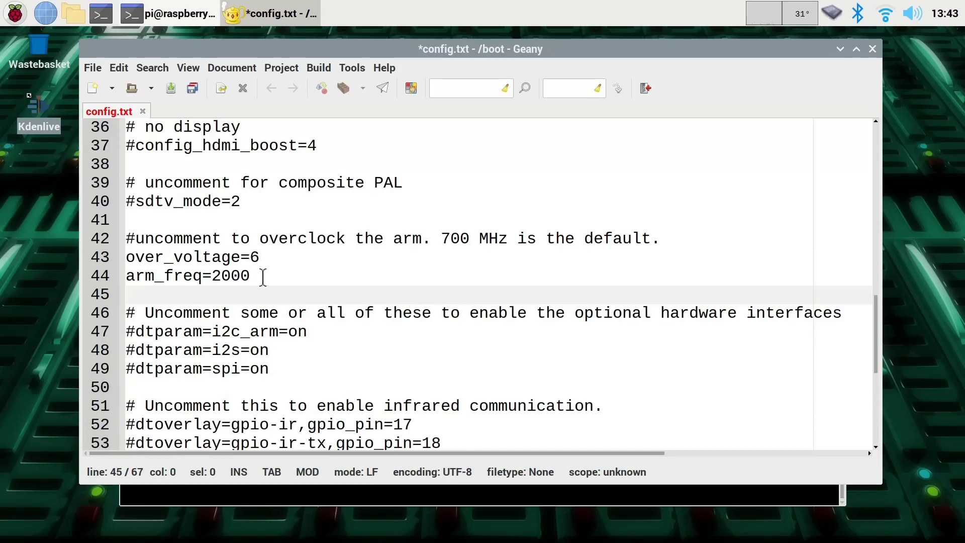
{"action": "left_click", "coordinate": [91, 67]}
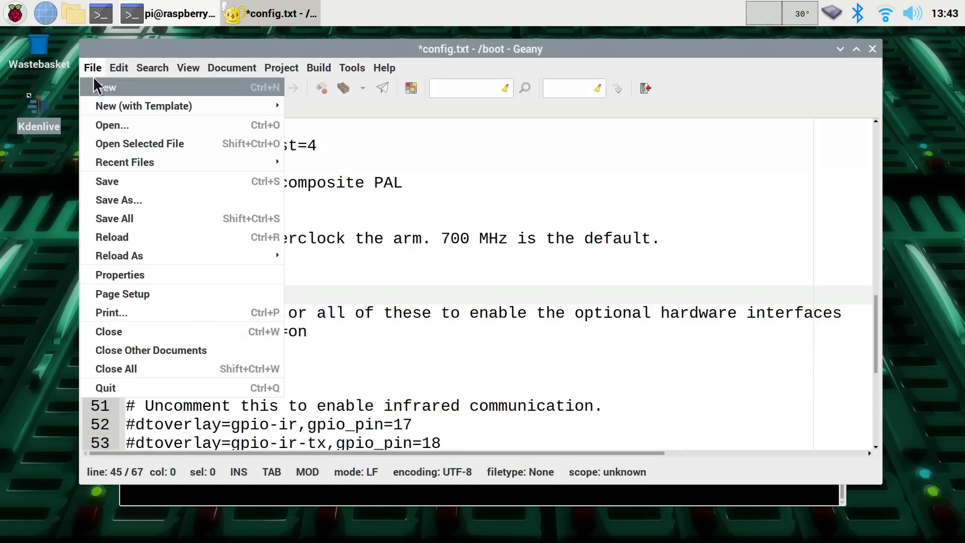
{"action": "left_click", "coordinate": [128, 182]}
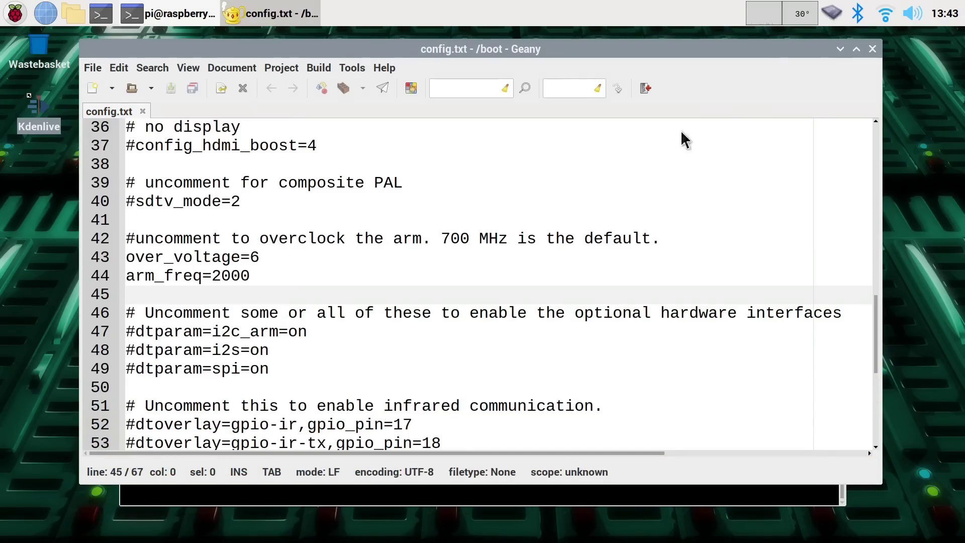
- Close Geany and reboot the Pi with sudo reboot
{"action": "left_click", "coordinate": [873, 48]}
{"action": "type", "text": "sudo reb"}
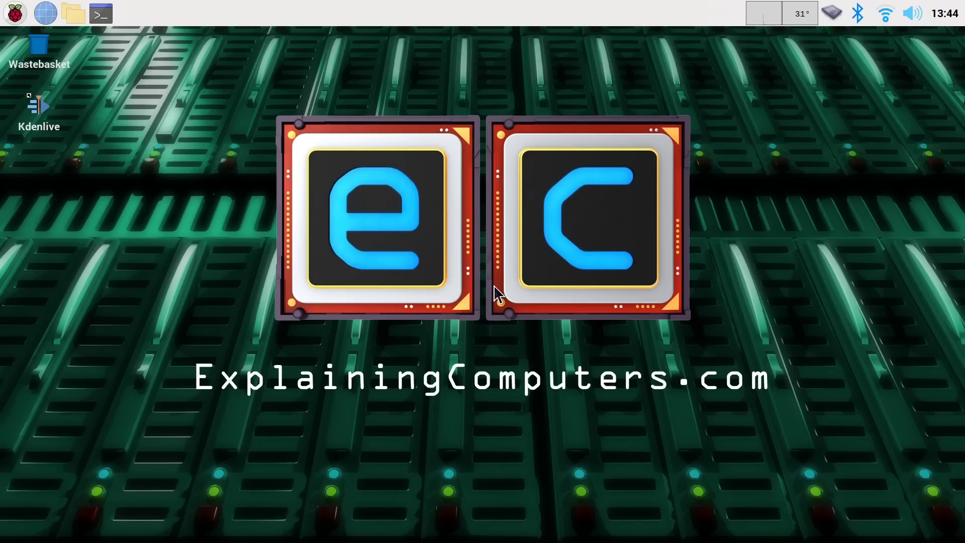
- In a new terminal, cd into Scripts and rerun overclock_test.sh, finishing in 177.9060s at 2000 MHz
{"action": "left_click", "coordinate": [100, 15]}
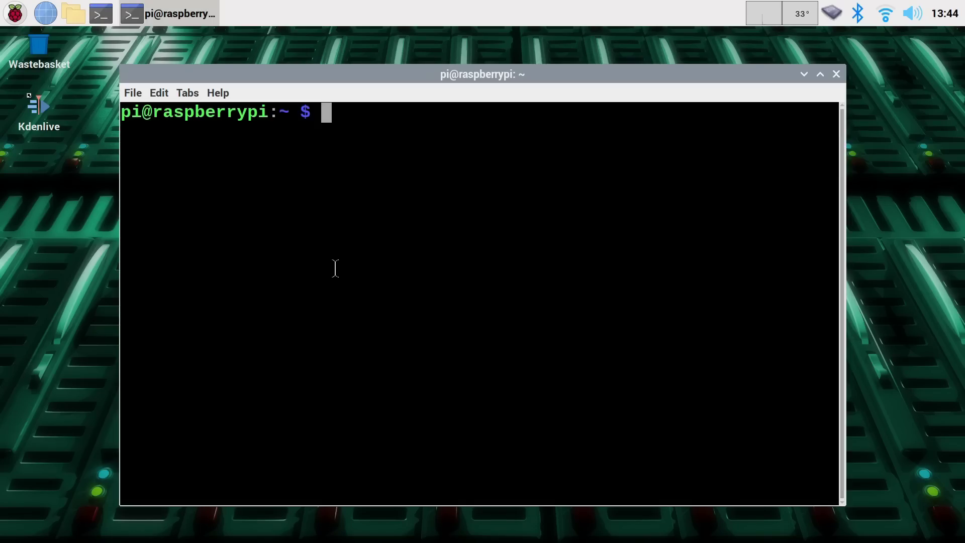
{"action": "type", "text": "cd Scripts"}
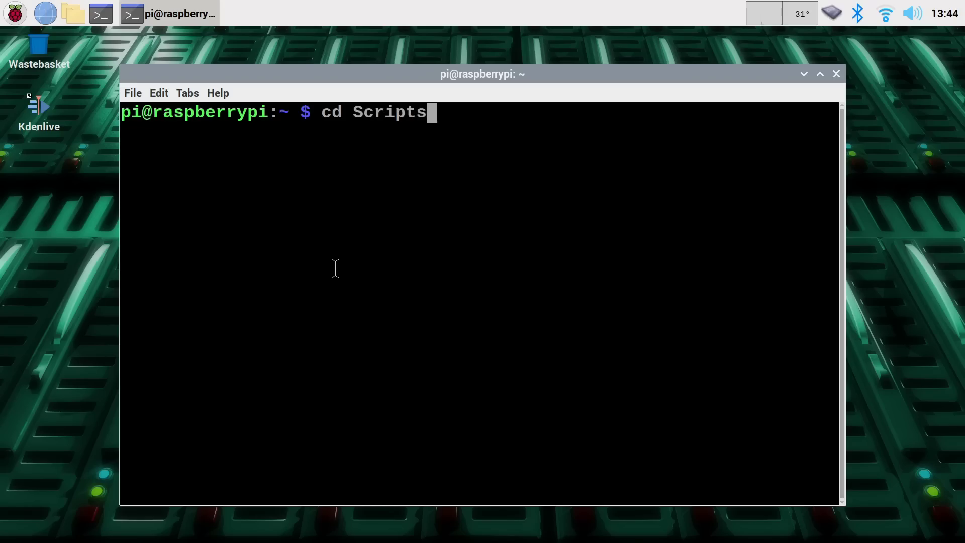
{"action": "key", "text": "Return"}
{"action": "key", "text": "Up"}
{"action": "key", "text": "Up"}
{"action": "key", "text": "Up"}
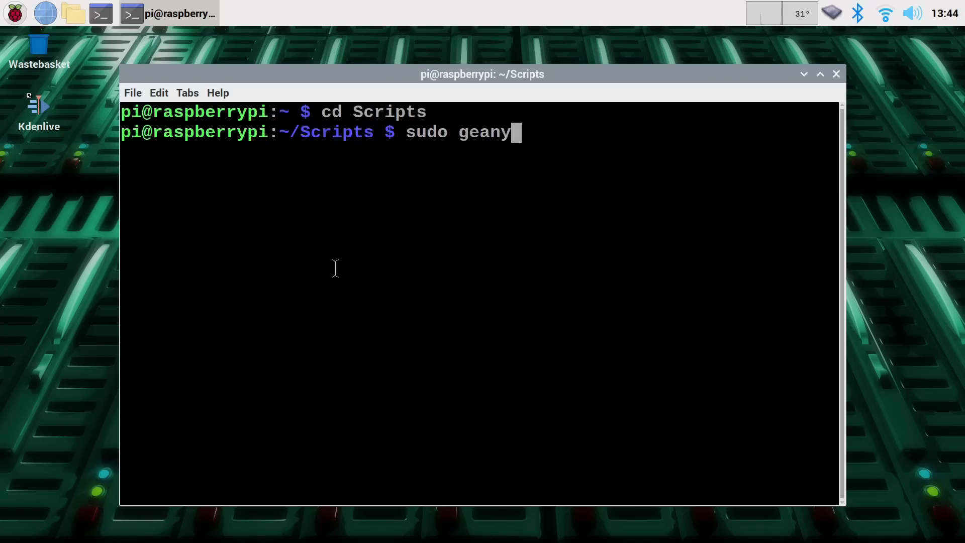
{"action": "key", "text": "Up"}
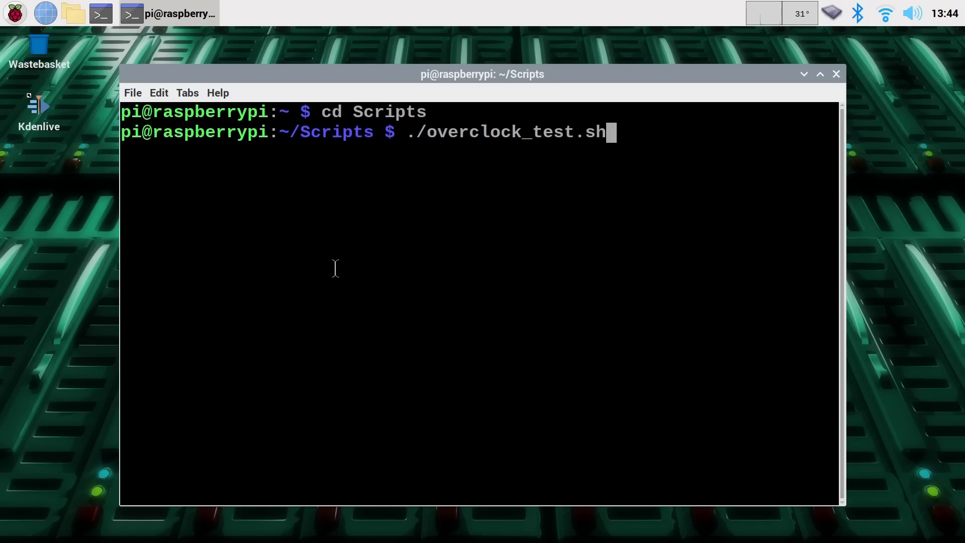
{"action": "key", "text": "Return"}
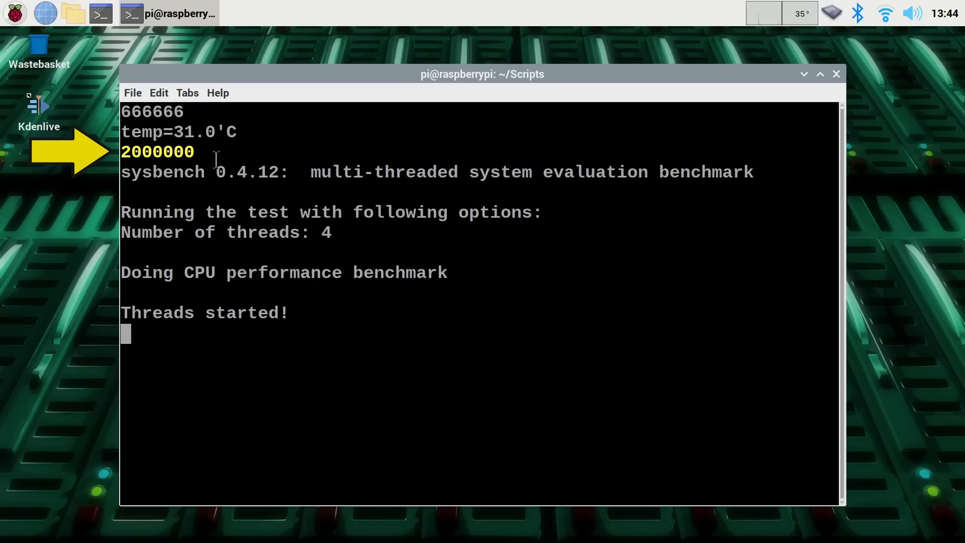
{"action": "mouse_move", "coordinate": [829, 14]}
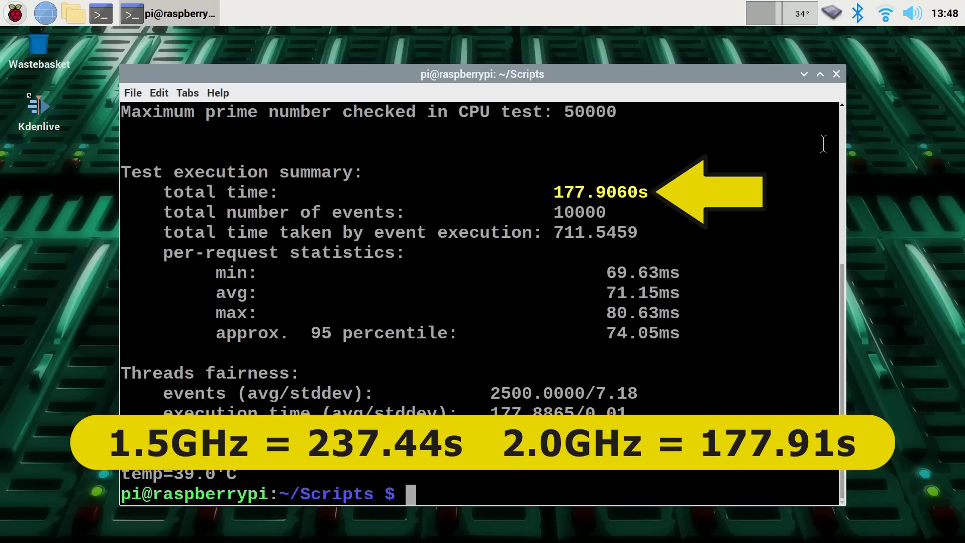
- Close the terminal, relaunch Kdenlive and start the saved render script for Kden_Test_Render.mp4
{"action": "left_click", "coordinate": [836, 74]}
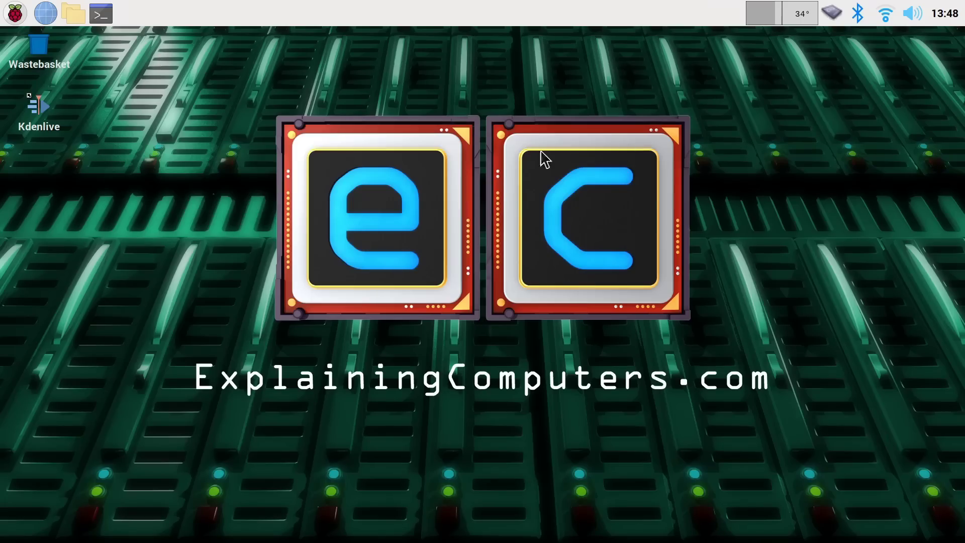
{"action": "double_click", "coordinate": [36, 107]}
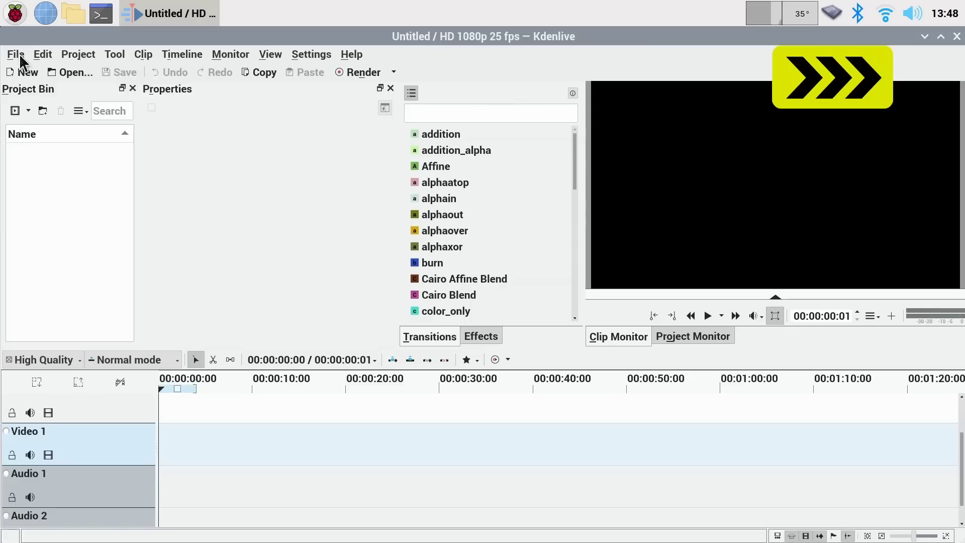
{"action": "left_click", "coordinate": [359, 72]}
{"action": "left_click", "coordinate": [490, 452]}
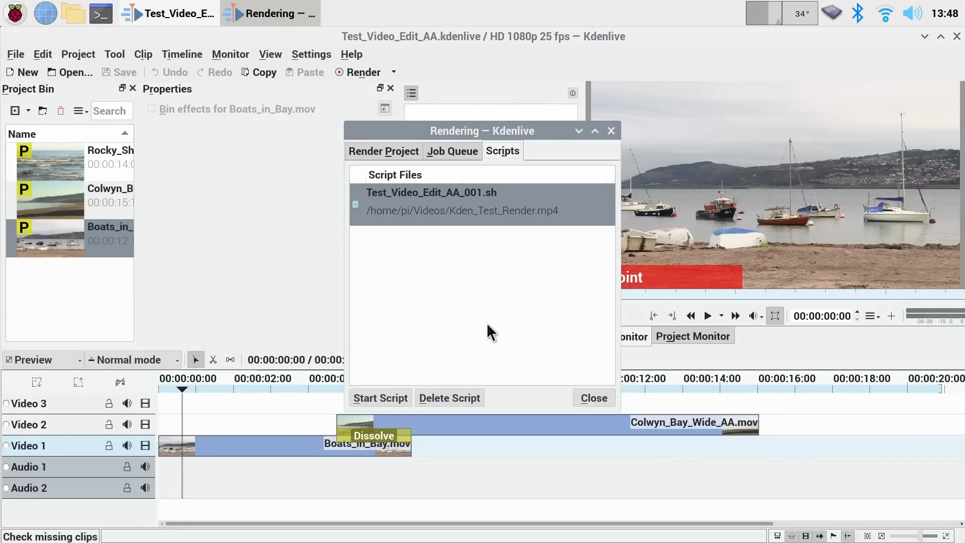
{"action": "left_click", "coordinate": [384, 398]}
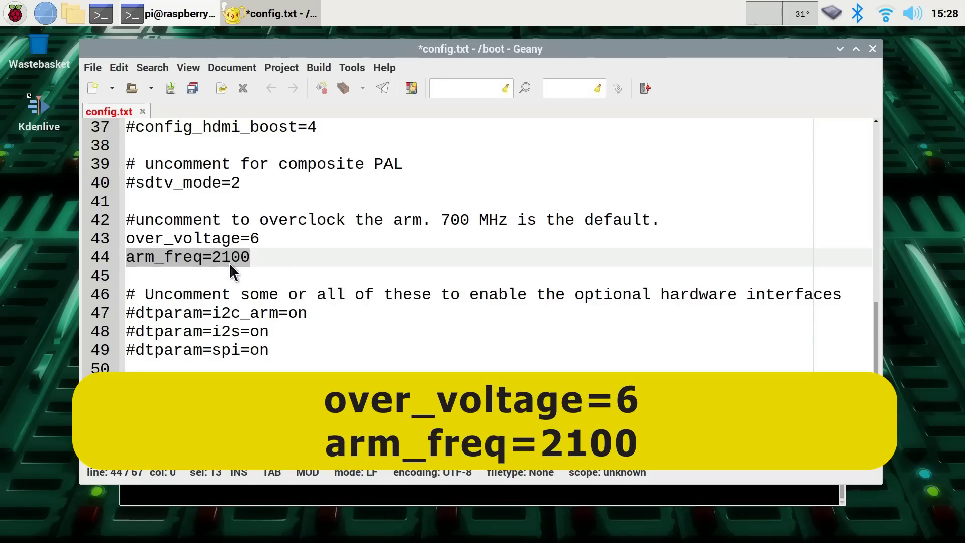
- Save config.txt with arm_freq=2100 in Geany
{"action": "left_click", "coordinate": [259, 265]}
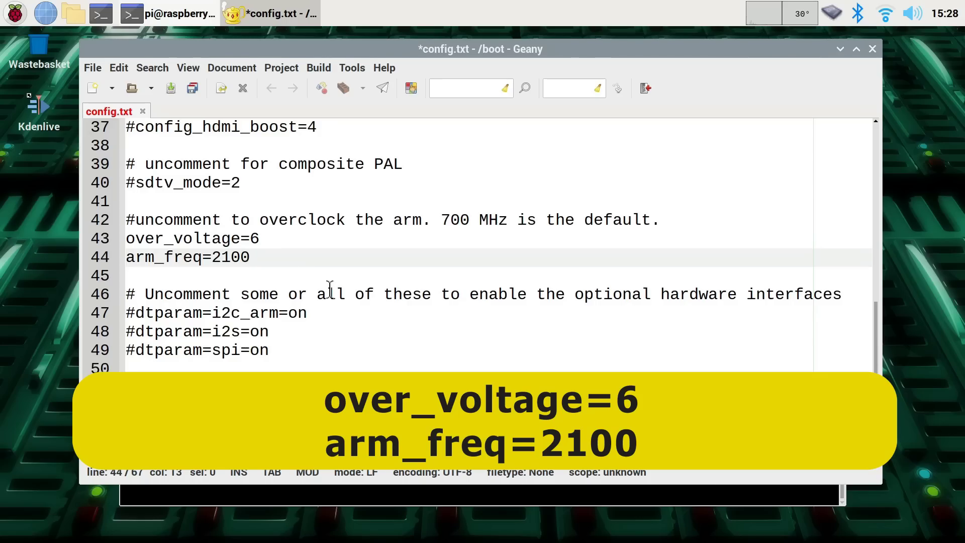
{"action": "left_click", "coordinate": [92, 68]}
{"action": "left_click", "coordinate": [100, 180]}
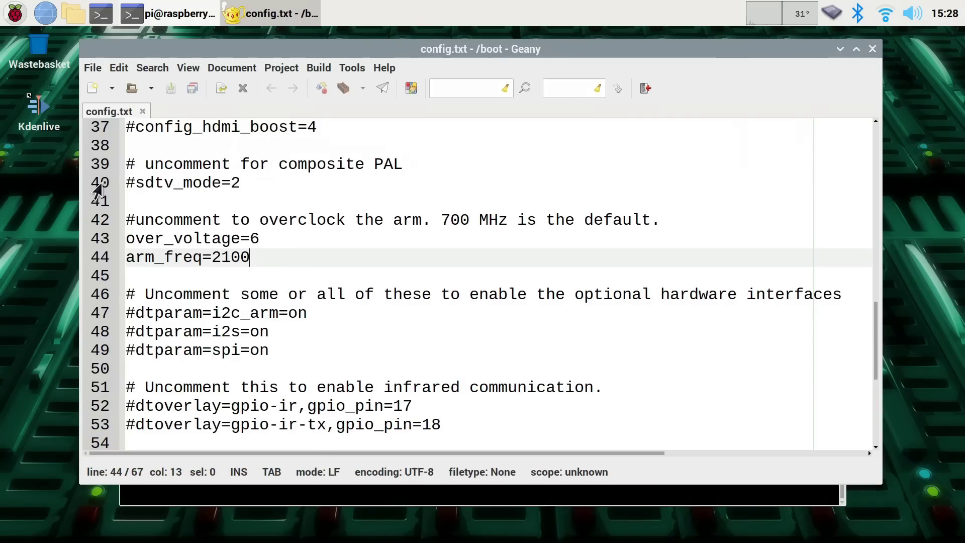
- Close Geany and reboot the Pi with sudo reboot
{"action": "left_click", "coordinate": [873, 49]}
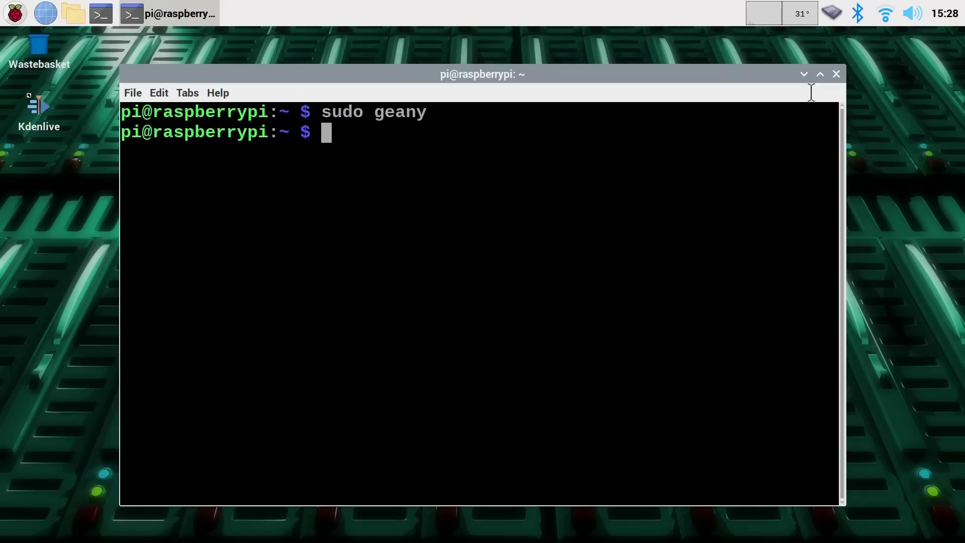
{"action": "type", "text": "sudo reboot"}
{"action": "key", "text": "Return"}
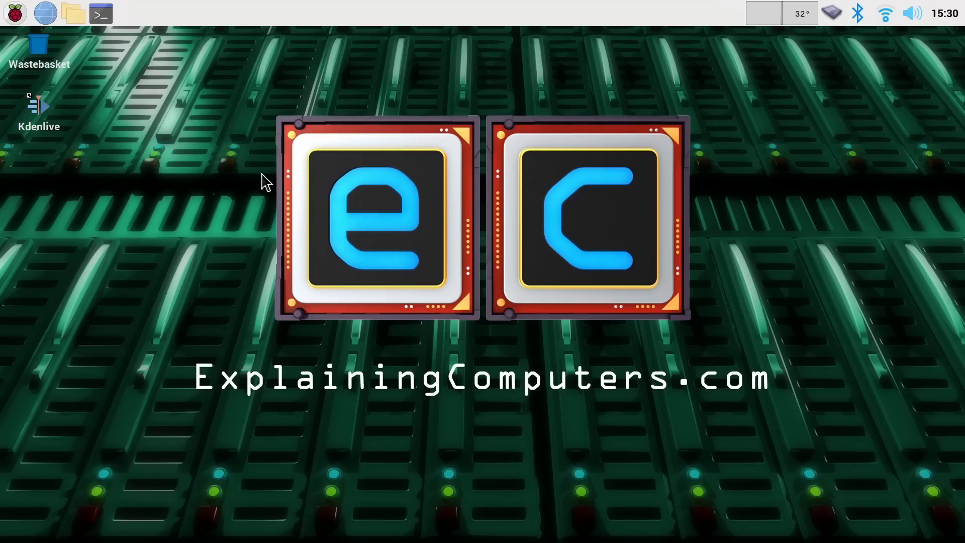
- In a new terminal, recall cd Scripts and ./overclock_test.sh, giving 184.7398s at 2294967 kHz
{"action": "left_click", "coordinate": [100, 13]}
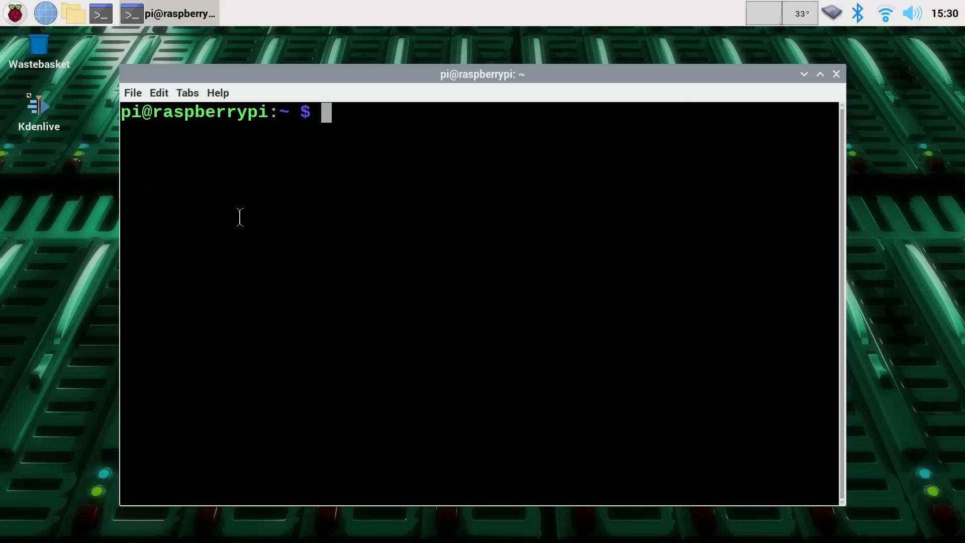
{"action": "key", "text": "Up"}
{"action": "key", "text": "Up"}
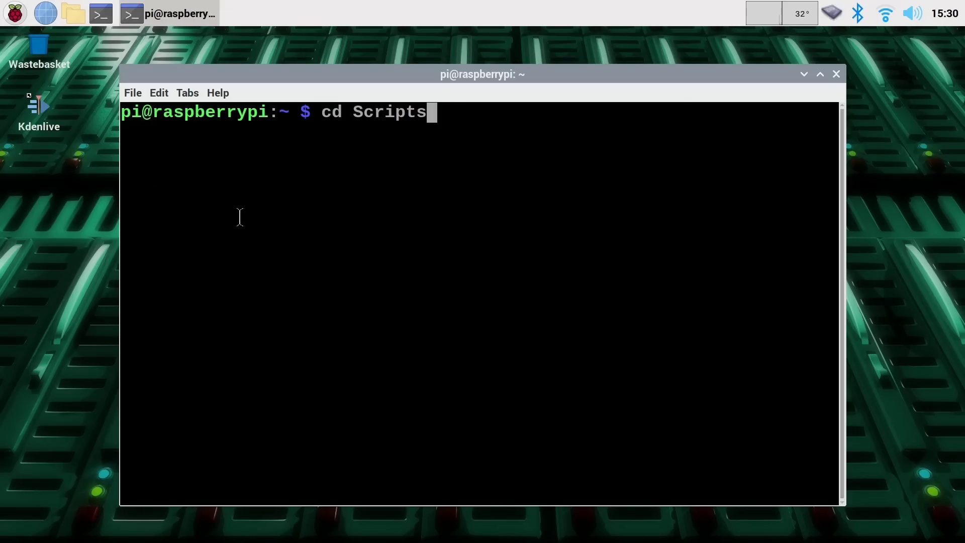
{"action": "key", "text": "Return"}
{"action": "key", "text": "Up"}
{"action": "key", "text": "Up"}
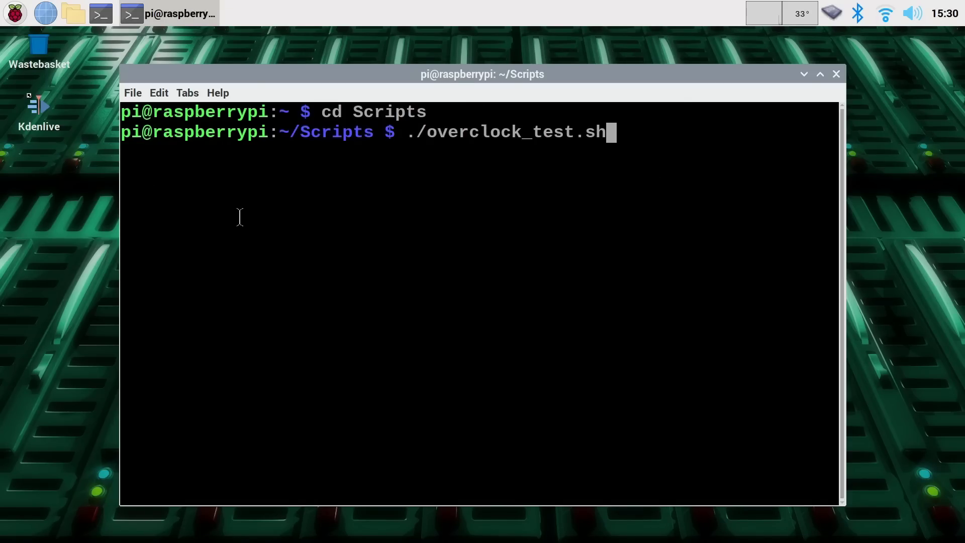
{"action": "key", "text": "Return"}
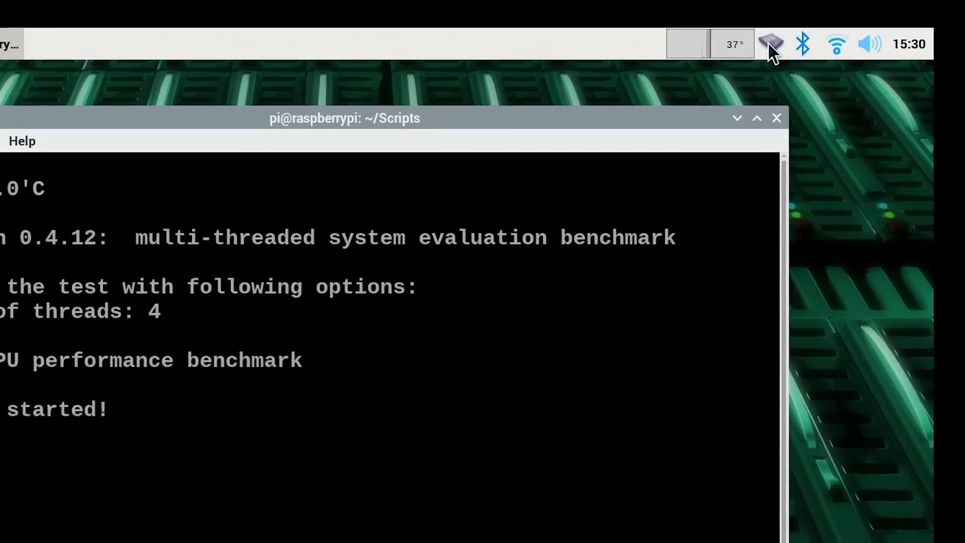
{"action": "mouse_move", "coordinate": [803, 26]}
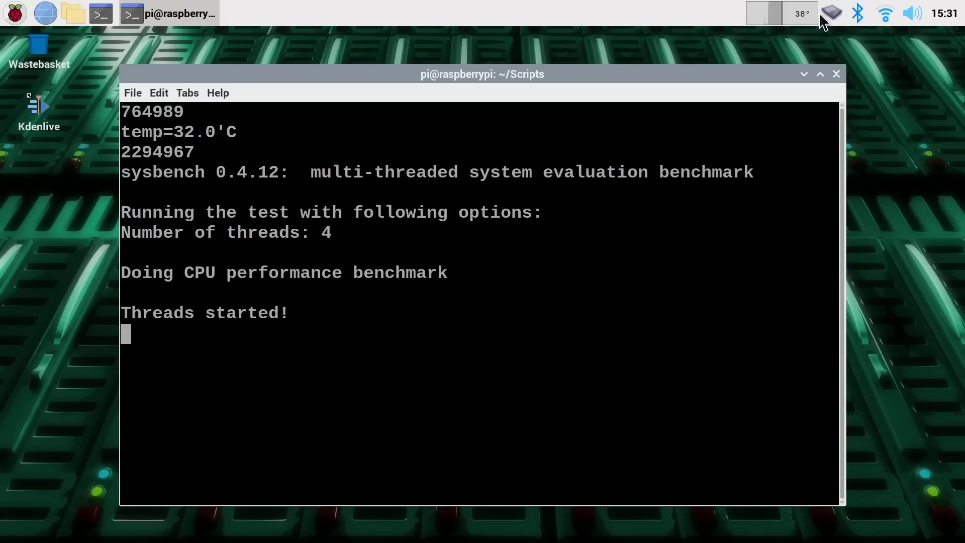
{"action": "mouse_move", "coordinate": [836, 16]}
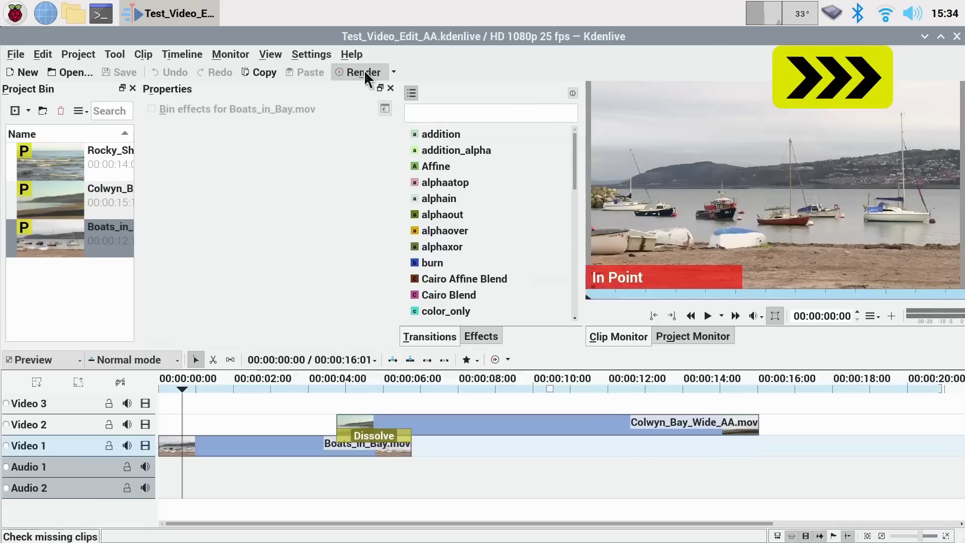
- Run the saved Test_Video_Edit_AA_001.sh render script to render Kden_Test_Render.mp4
{"action": "left_click", "coordinate": [362, 71]}
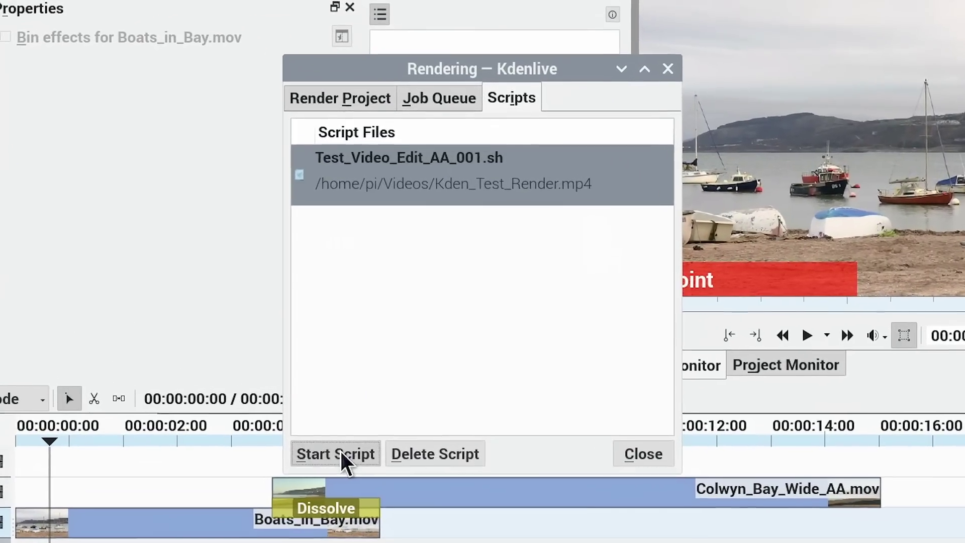
{"action": "left_click", "coordinate": [366, 419]}
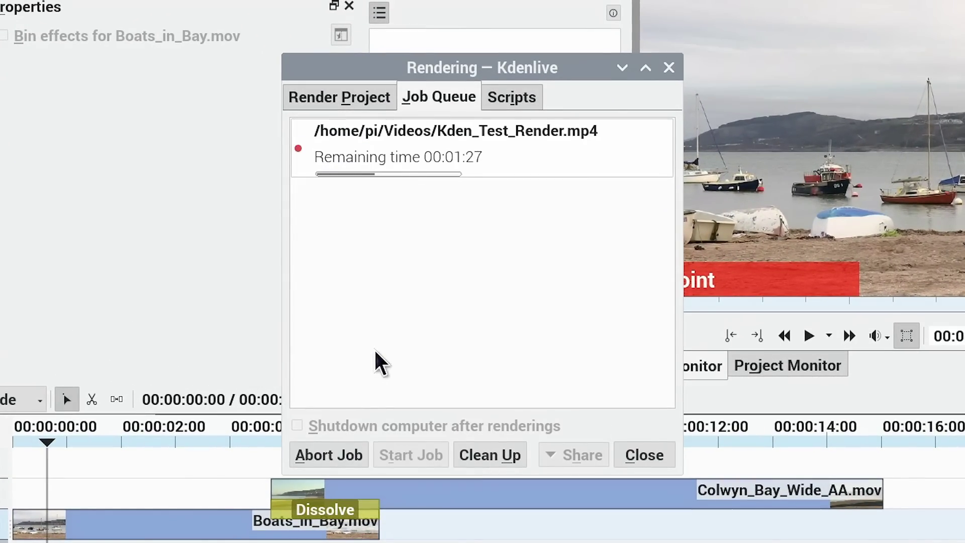